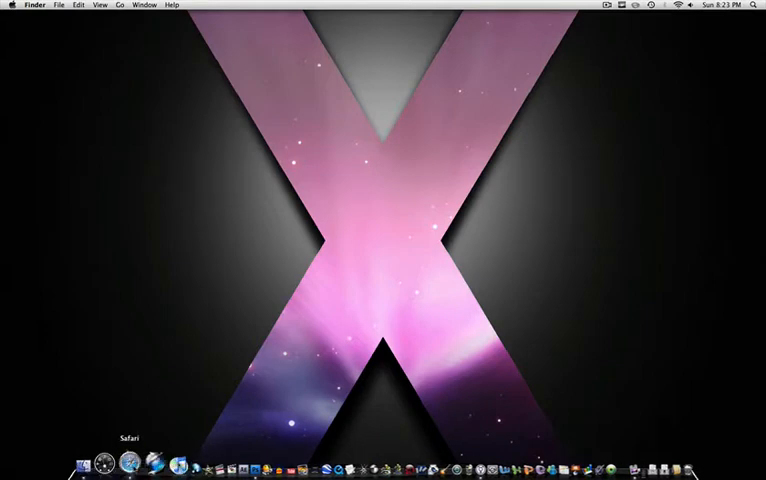
Step: Bring up the YouTube channel page in Safari to review its vertical-lettered background
{"action": "left_click", "coordinate": [100, 468]}
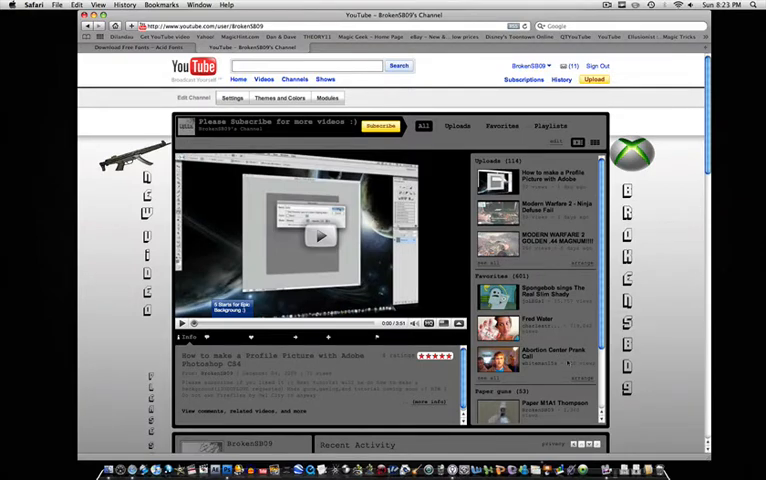
{"action": "scroll", "coordinate": [543, 363], "scroll_direction": "down", "scroll_amount": 2}
{"action": "scroll", "coordinate": [543, 363], "scroll_direction": "down", "scroll_amount": 4}
{"action": "scroll", "coordinate": [585, 265], "scroll_direction": "down", "scroll_amount": 10}
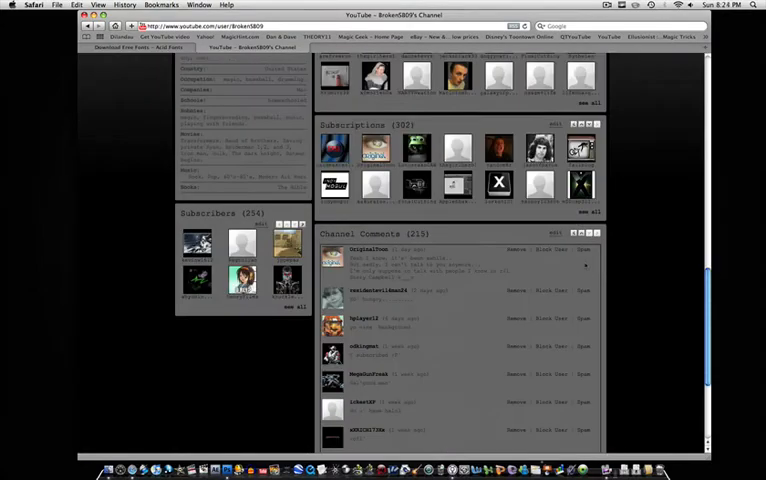
{"action": "scroll", "coordinate": [585, 265], "scroll_direction": "up", "scroll_amount": 10}
{"action": "scroll", "coordinate": [585, 265], "scroll_direction": "up", "scroll_amount": 3}
{"action": "scroll", "coordinate": [409, 150], "scroll_direction": "down", "scroll_amount": 3}
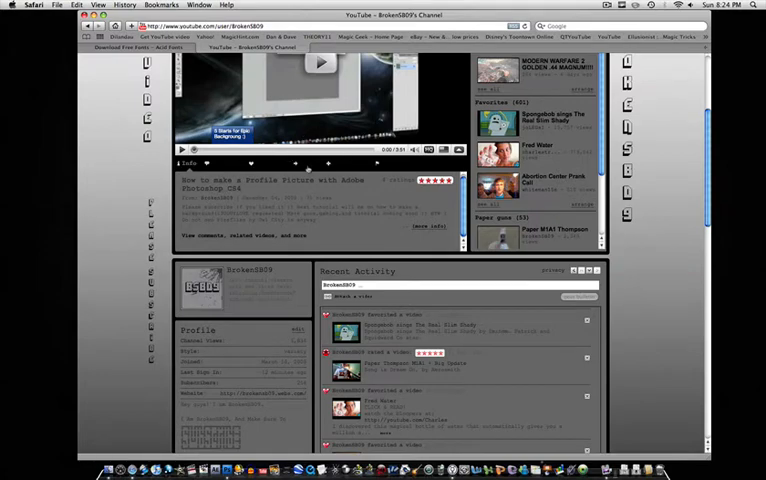
{"action": "scroll", "coordinate": [409, 150], "scroll_direction": "up", "scroll_amount": 3}
{"action": "scroll", "coordinate": [409, 150], "scroll_direction": "up", "scroll_amount": 4}
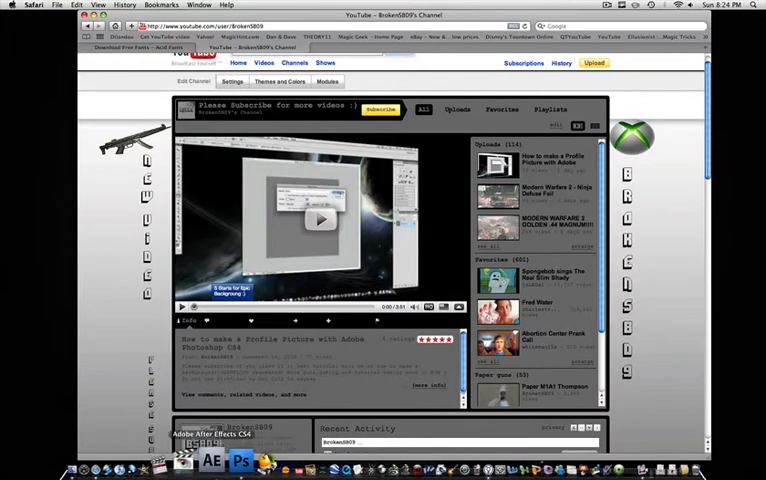
Step: Switch to Photoshop and move the HH_Template window up-left, making it smaller
{"action": "key", "text": "super+Tab"}
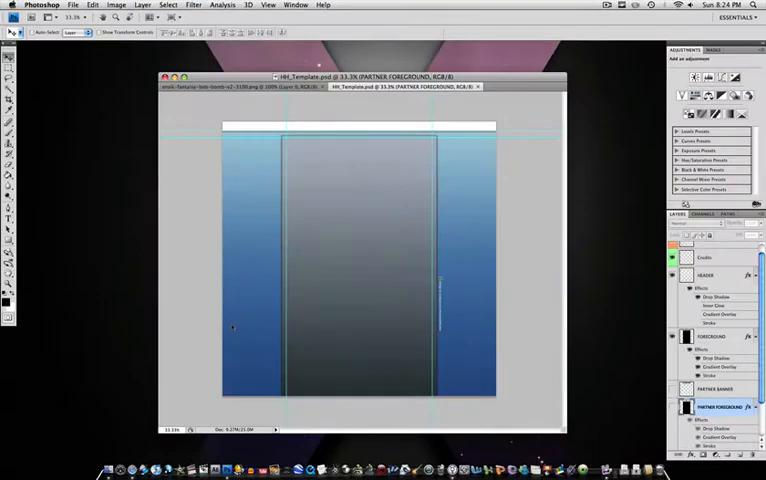
{"action": "left_click_drag", "start_coordinate": [331, 76], "coordinate": [305, 60]}
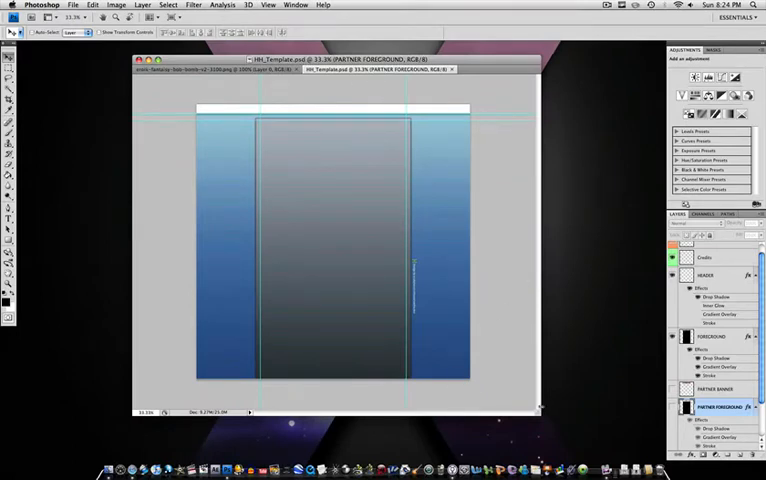
{"action": "mouse_move", "coordinate": [537, 412]}
{"action": "left_mouse_down"}
{"action": "mouse_move", "coordinate": [442, 362]}
{"action": "mouse_move", "coordinate": [598, 425]}
{"action": "left_mouse_up"}
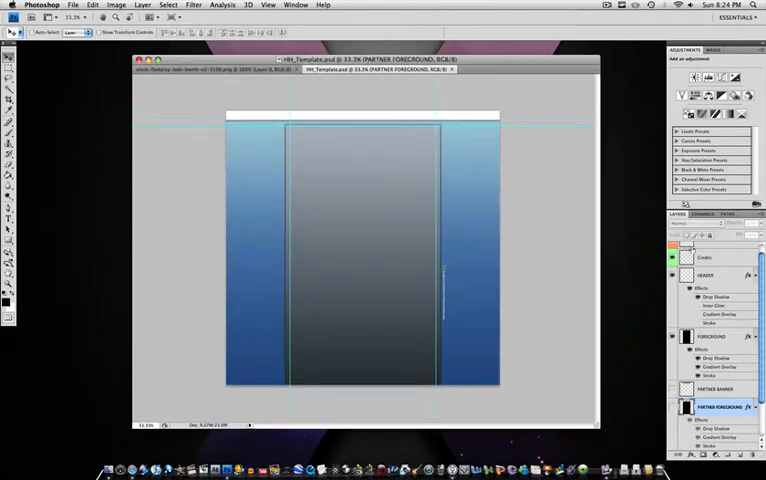
{"action": "scroll", "coordinate": [715, 300], "scroll_direction": "up", "scroll_amount": 1}
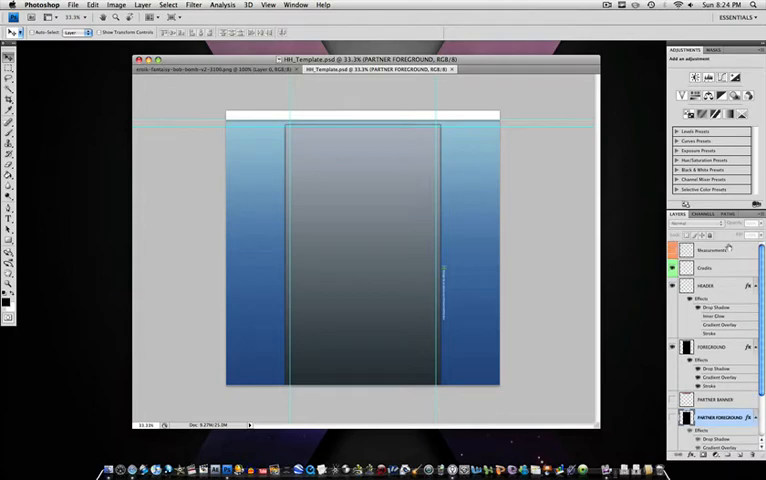
{"action": "left_click", "coordinate": [73, 5]}
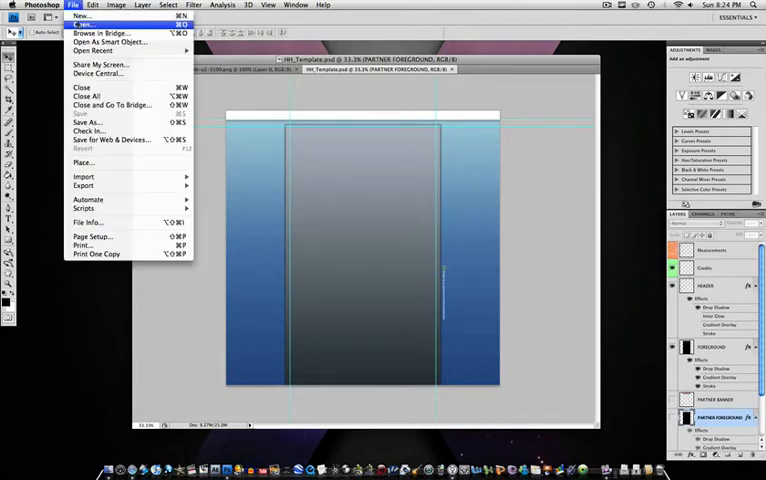
{"action": "left_click", "coordinate": [520, 68]}
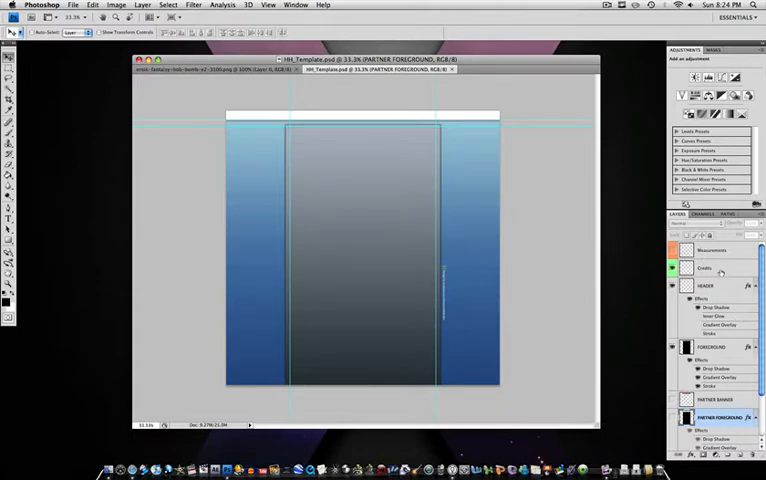
{"action": "scroll", "coordinate": [718, 420], "scroll_direction": "down", "scroll_amount": 3}
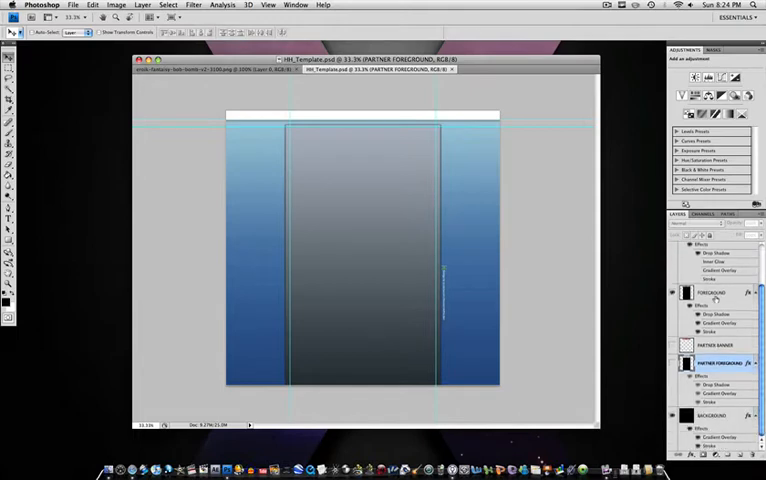
{"action": "scroll", "coordinate": [711, 350], "scroll_direction": "down", "scroll_amount": 2}
{"action": "scroll", "coordinate": [711, 294], "scroll_direction": "up", "scroll_amount": 3}
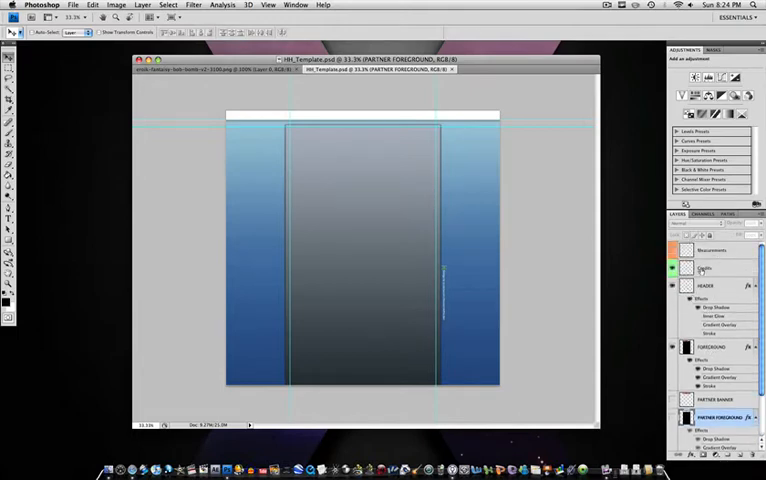
Step: Delete the Credits, HEADER, PARTNER BANNER and PARTNER FOREGROUND layers from the Layers panel
{"action": "left_click", "coordinate": [705, 268]}
{"action": "left_click_drag", "start_coordinate": [705, 270], "coordinate": [710, 255]}
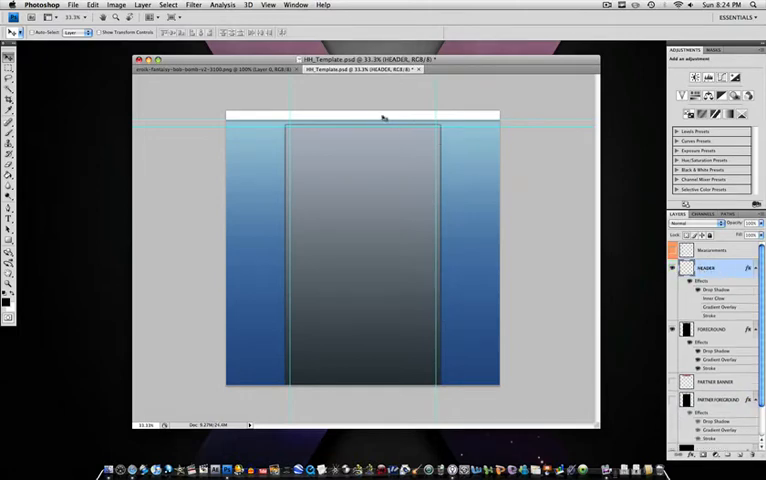
{"action": "key", "text": "Delete"}
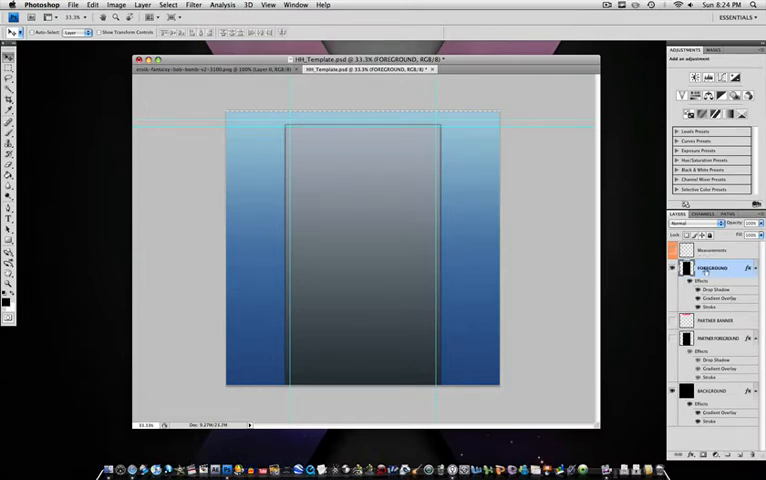
{"action": "left_click", "coordinate": [717, 321]}
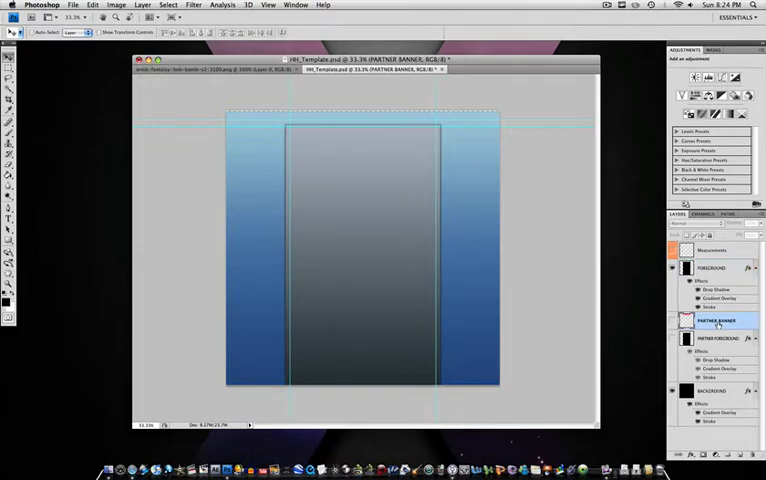
{"action": "key", "text": "BackSpace"}
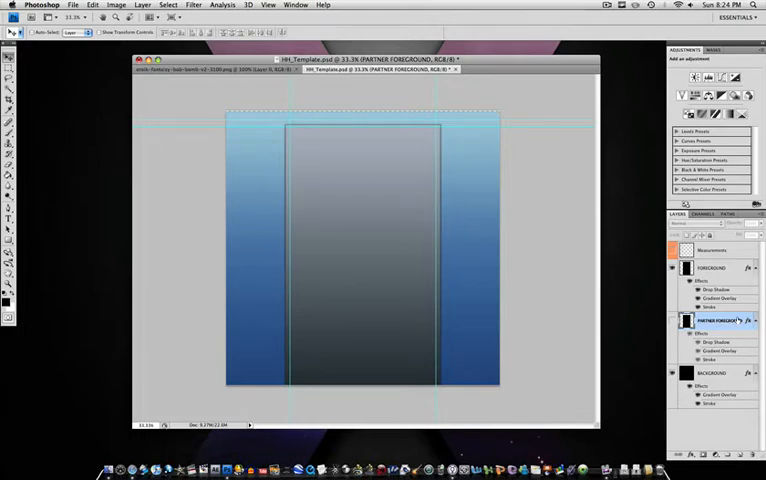
{"action": "key", "text": "BackSpace"}
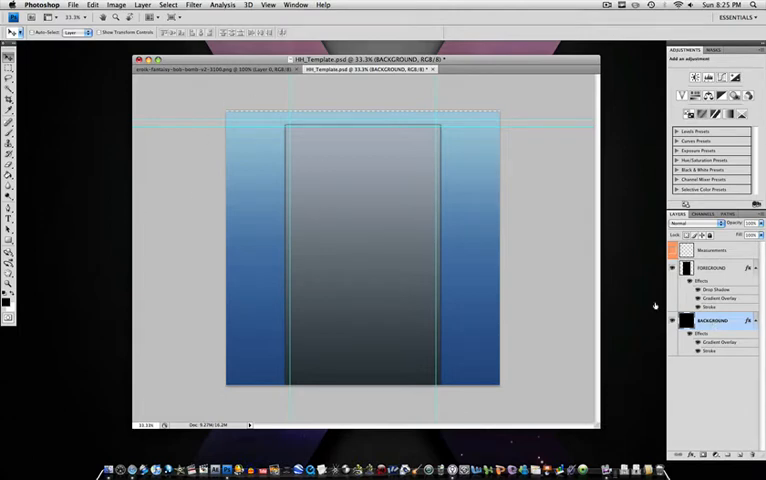
Step: Edit the BACKGROUND layer's gradient overlay, trying the Red, Green preset with extra colour stops
{"action": "right_click", "coordinate": [712, 268]}
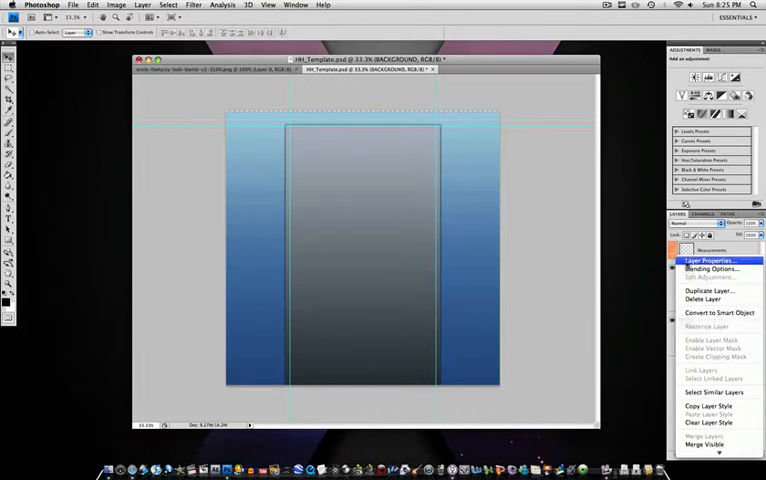
{"action": "left_click", "coordinate": [712, 268]}
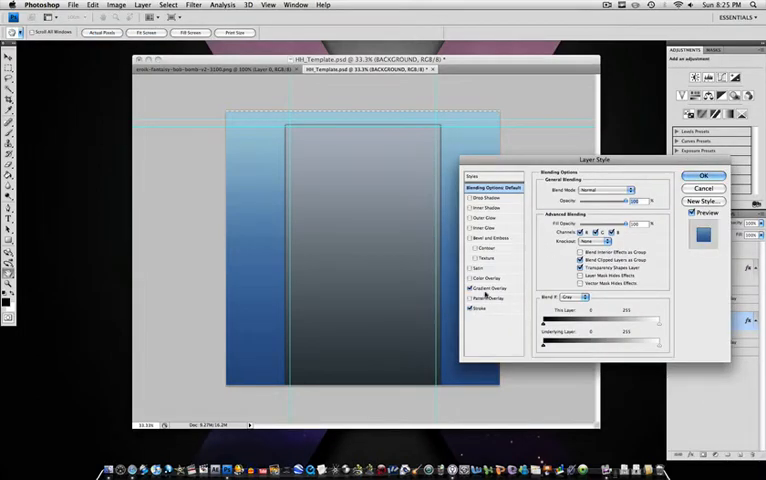
{"action": "left_click", "coordinate": [491, 289]}
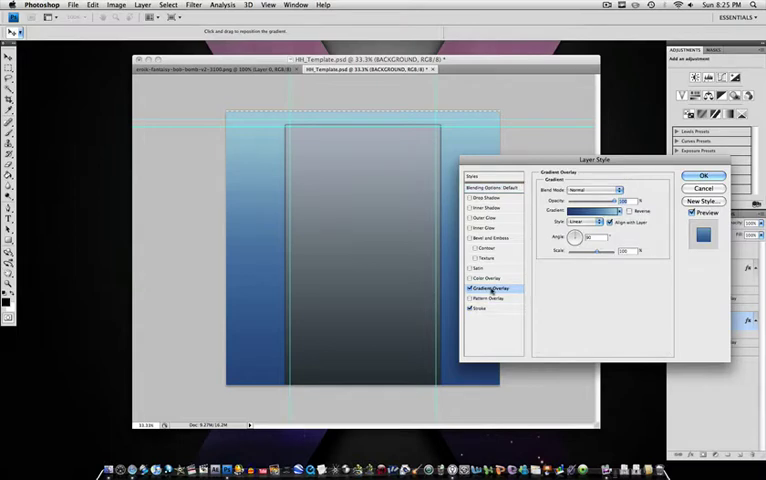
{"action": "left_click", "coordinate": [598, 210]}
{"action": "left_click", "coordinate": [571, 231]}
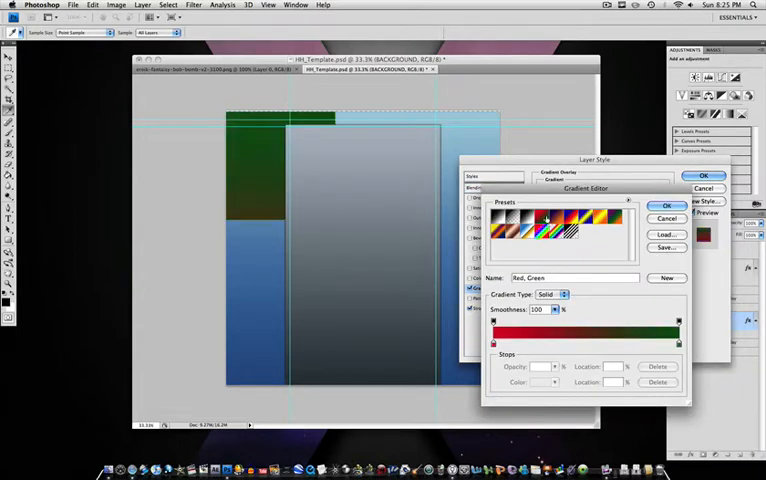
{"action": "left_click", "coordinate": [546, 343]}
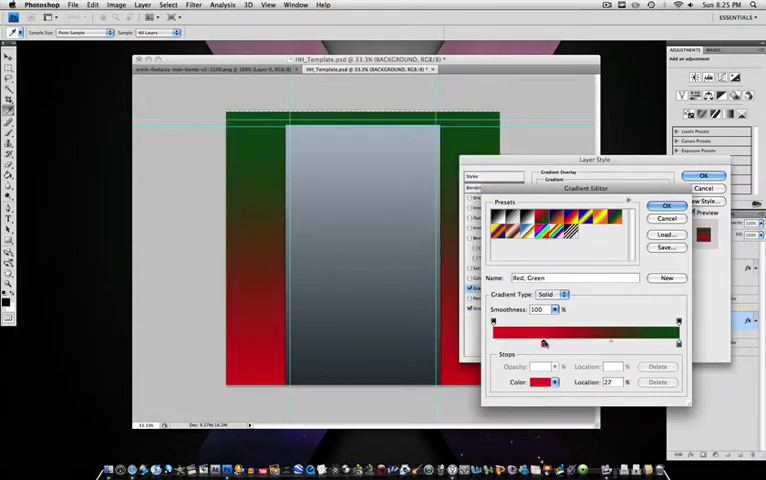
{"action": "left_click_drag", "start_coordinate": [570, 343], "coordinate": [596, 343]}
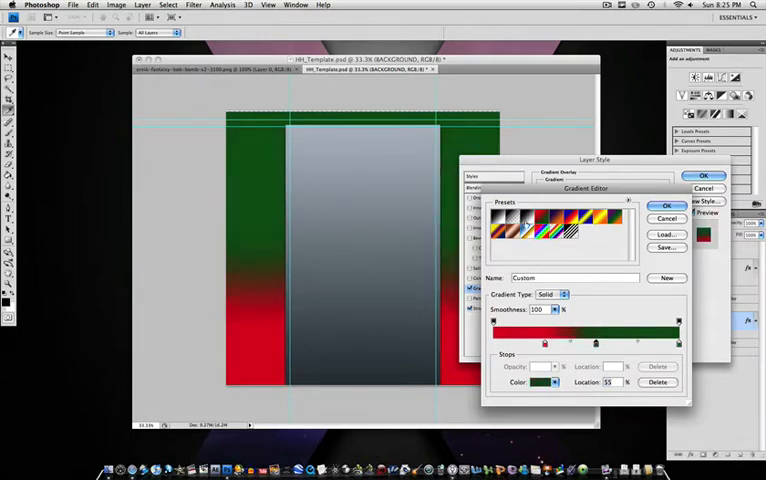
Step: Settle on a custom black-to-white gradient with the start stop shifted right and confirm it
{"action": "left_click", "coordinate": [526, 220]}
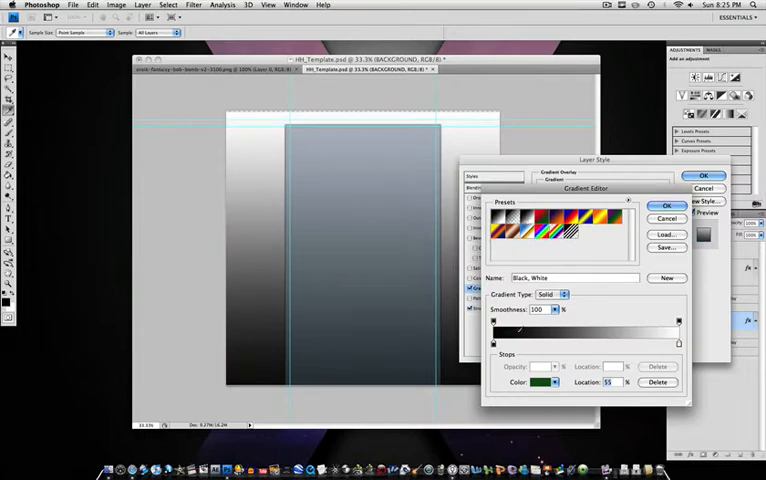
{"action": "left_click", "coordinate": [495, 343]}
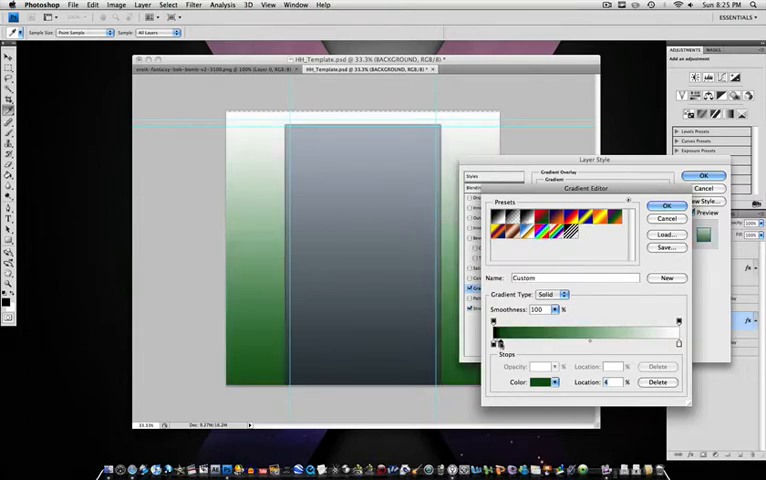
{"action": "left_click", "coordinate": [556, 217]}
{"action": "left_click", "coordinate": [498, 216]}
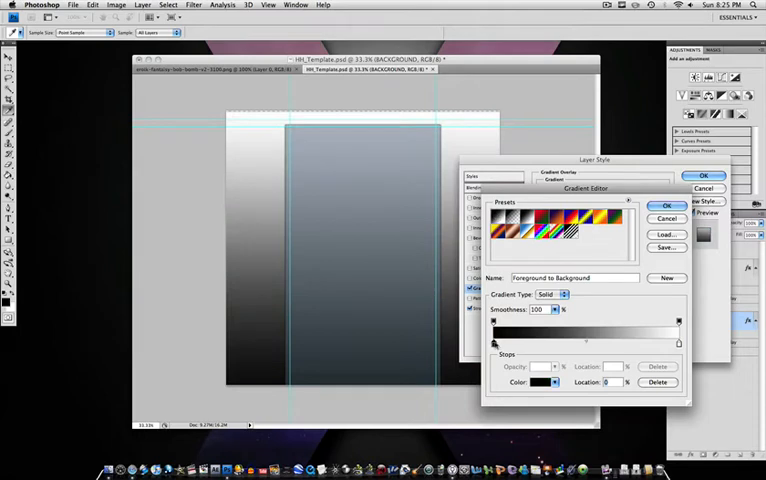
{"action": "left_click_drag", "start_coordinate": [494, 343], "coordinate": [526, 343]}
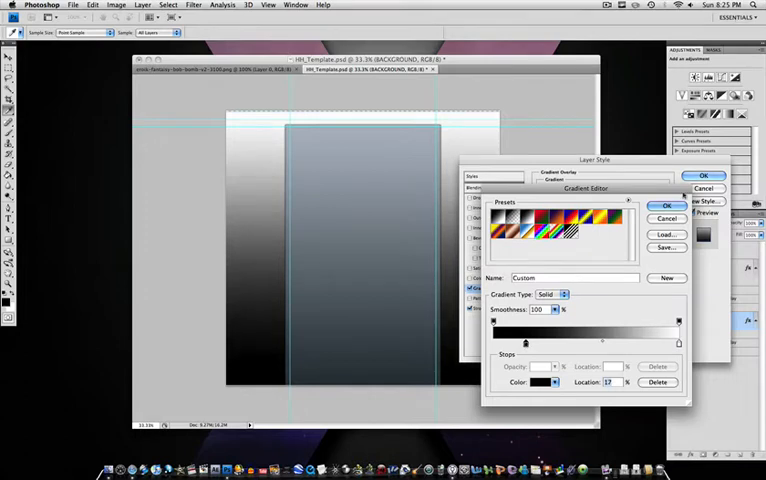
{"action": "left_click", "coordinate": [719, 177]}
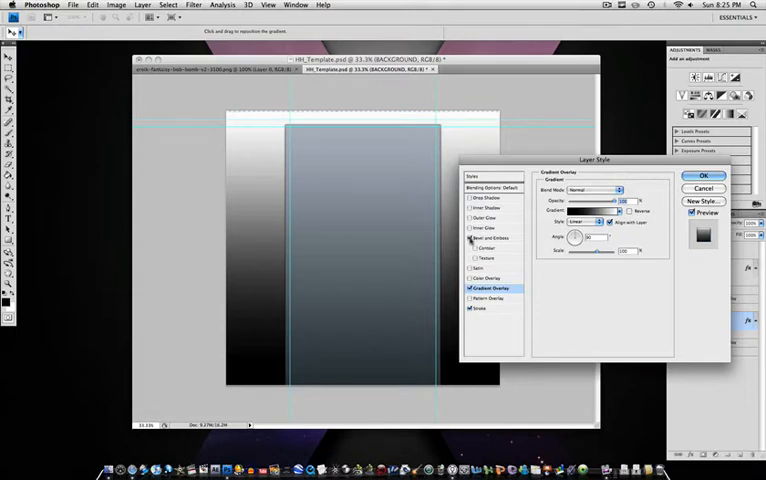
Step: Apply the BACKGROUND style, then edit the FOREGROUND layer's gradient overlay in Blending Options
{"action": "key", "text": "Return"}
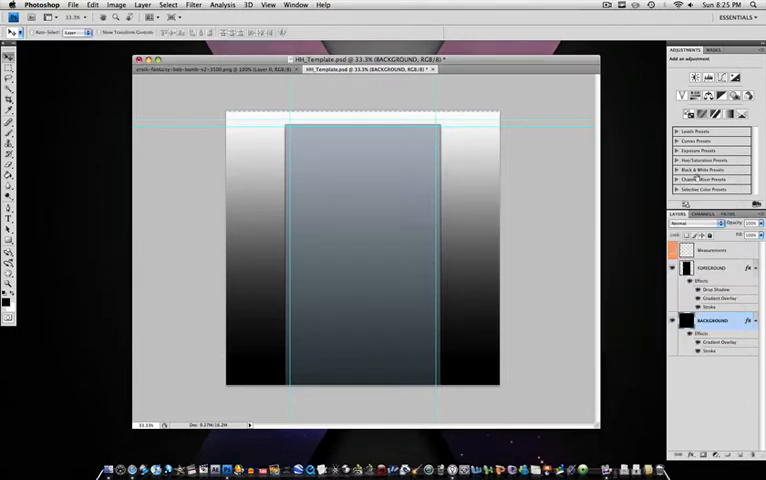
{"action": "left_click", "coordinate": [706, 270]}
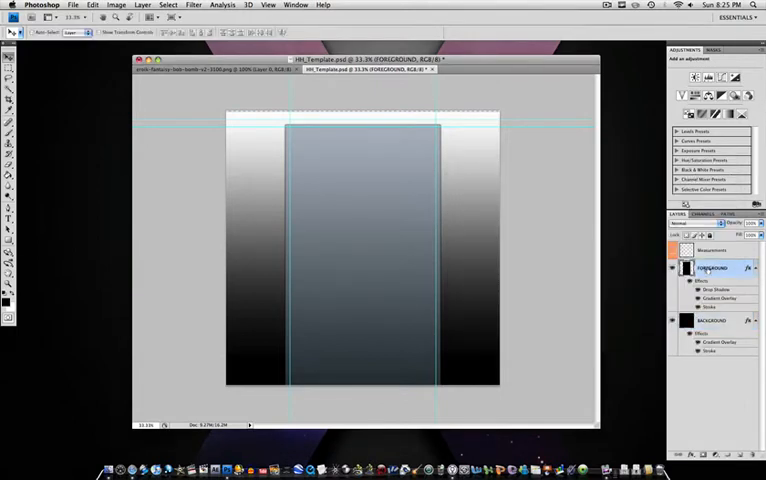
{"action": "right_click", "coordinate": [706, 270]}
{"action": "left_click", "coordinate": [715, 267]}
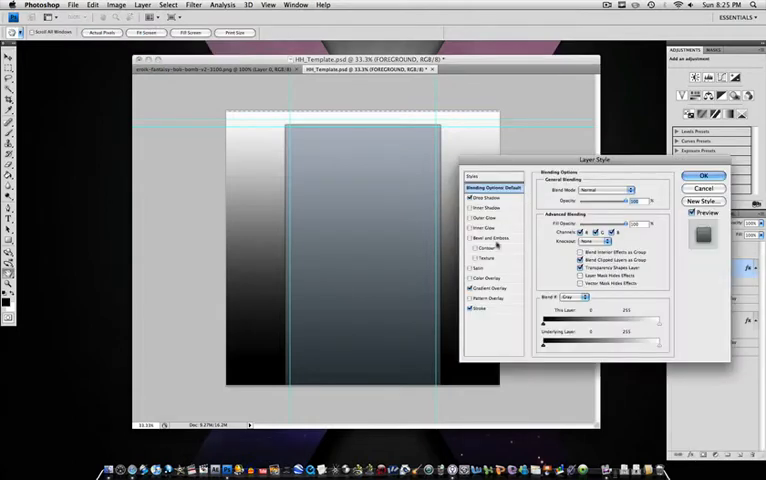
{"action": "left_click", "coordinate": [490, 288]}
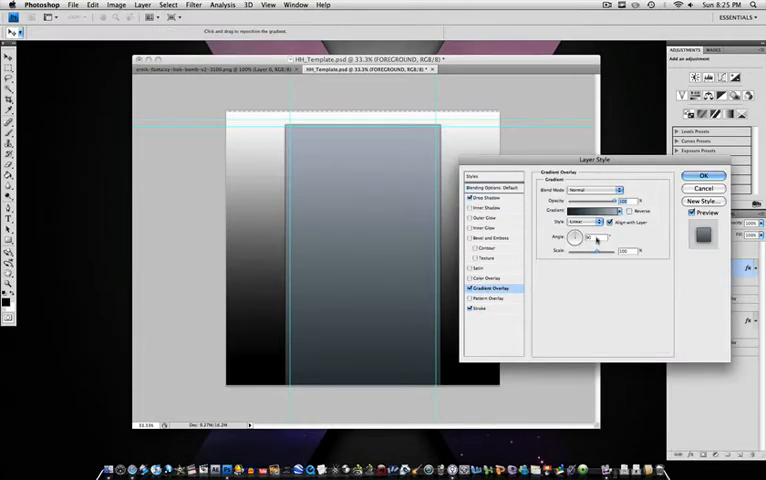
{"action": "left_click", "coordinate": [590, 210]}
Step: Give FOREGROUND a Foreground to Background gradient with a shifted black stop, then delete the layer
{"action": "left_click", "coordinate": [497, 220]}
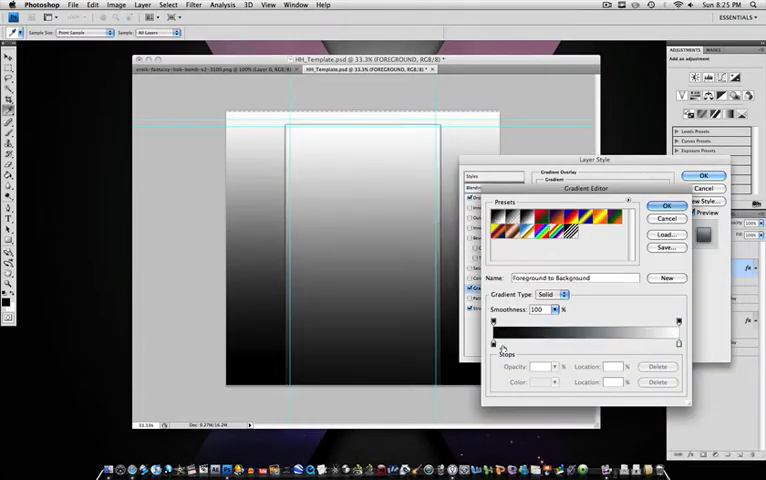
{"action": "left_click_drag", "start_coordinate": [494, 343], "coordinate": [524, 343]}
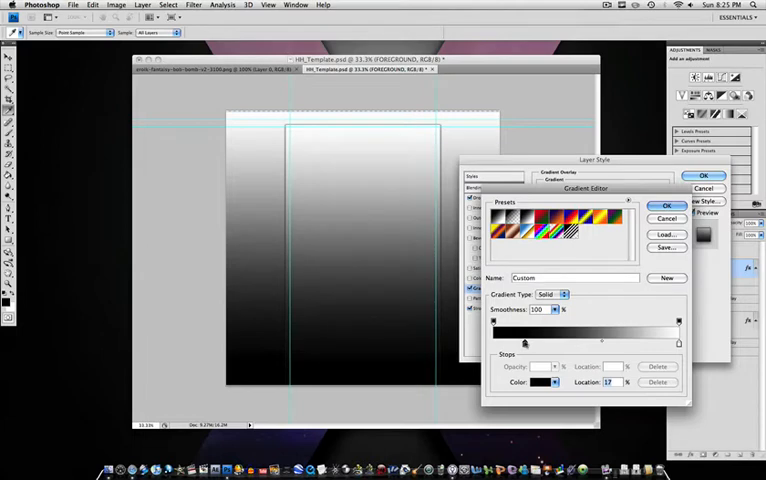
{"action": "left_click", "coordinate": [667, 206]}
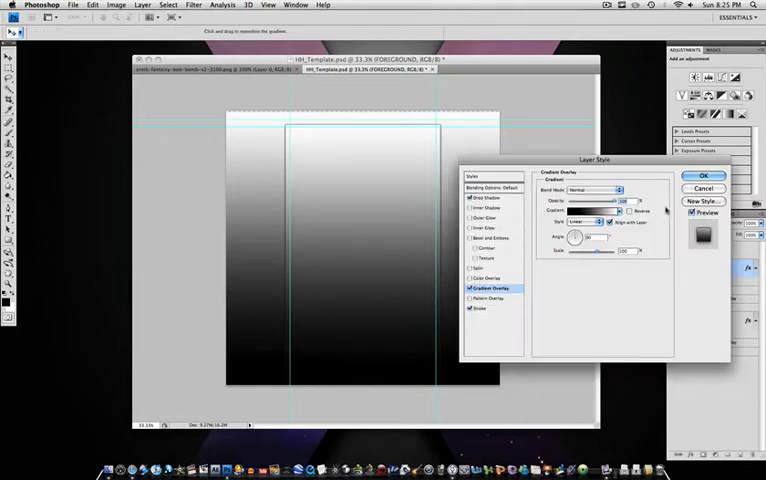
{"action": "left_click", "coordinate": [703, 175]}
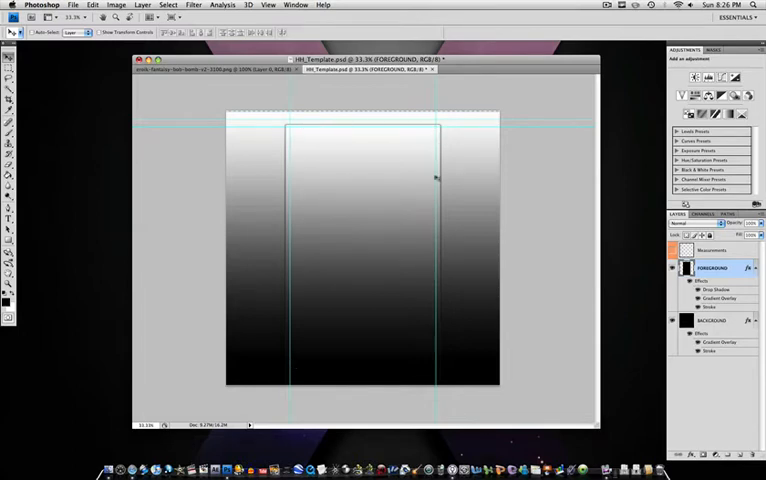
{"action": "key", "text": "Delete"}
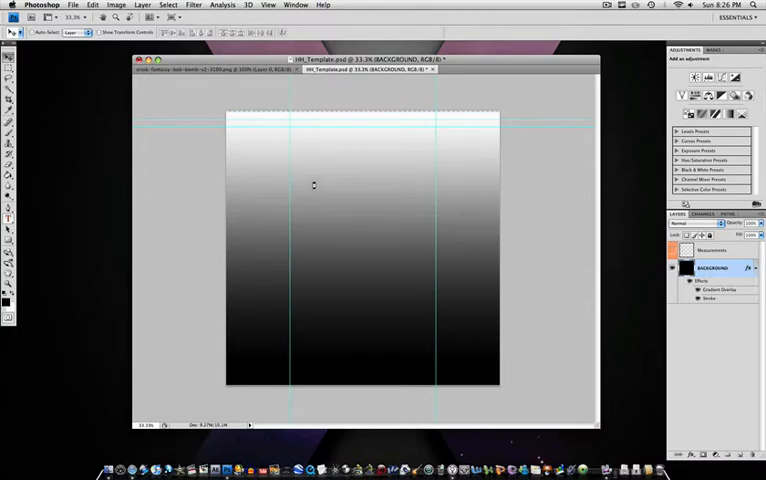
Step: Start a vertical text layer near the top of the right guide with the Vertical Type Tool
{"action": "key", "text": "t"}
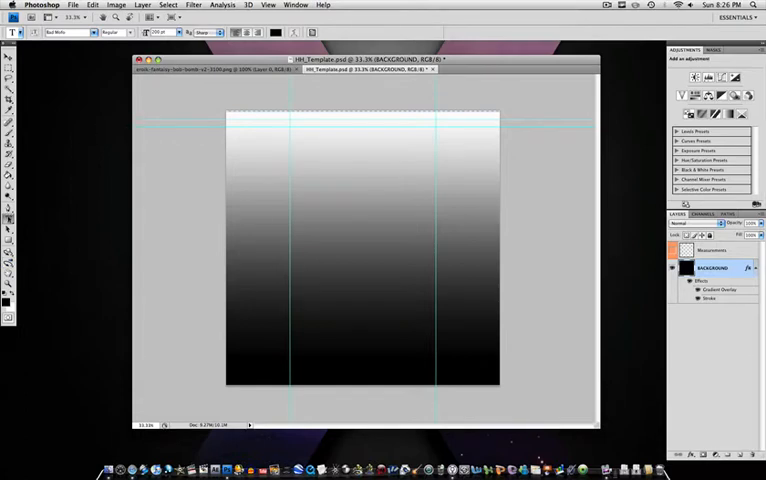
{"action": "right_click", "coordinate": [8, 217]}
{"action": "left_click", "coordinate": [55, 217]}
{"action": "left_click", "coordinate": [445, 134]}
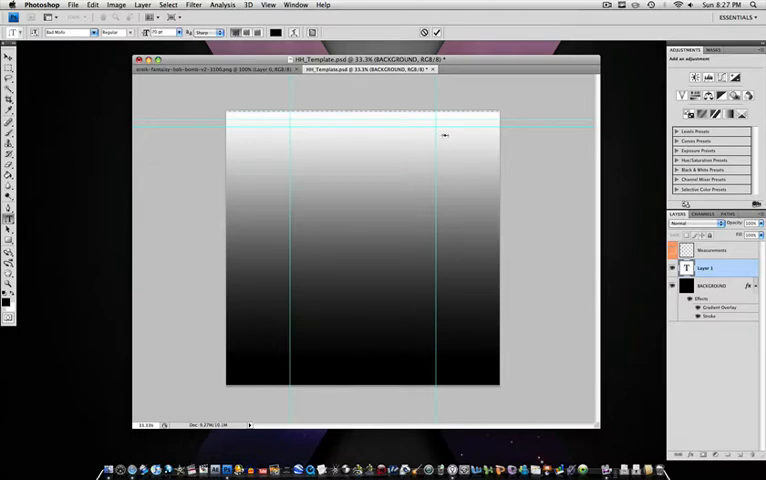
{"action": "left_click", "coordinate": [70, 32]}
{"action": "left_click", "coordinate": [80, 31]}
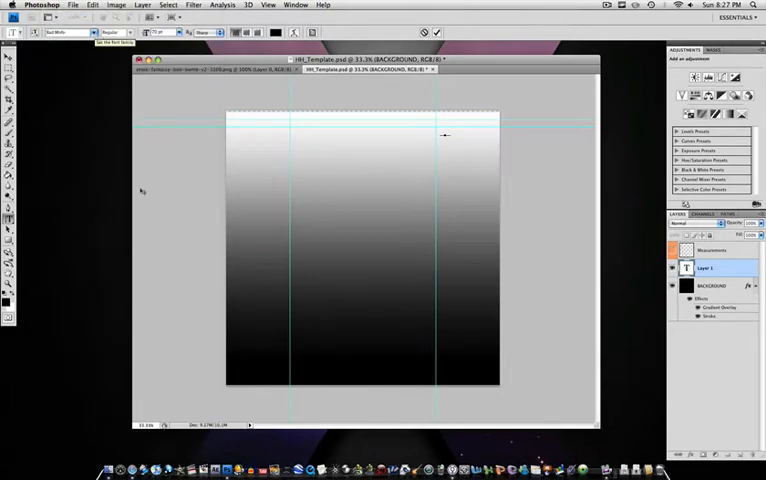
Step: Check the Acid Fonts 3D fonts tab in Safari, then close the whole browser window
{"action": "left_click", "coordinate": [131, 462]}
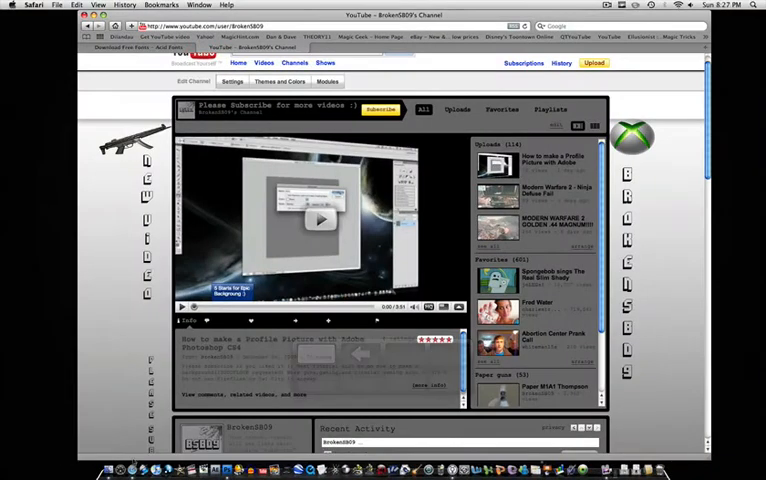
{"action": "left_click", "coordinate": [157, 49]}
{"action": "scroll", "coordinate": [450, 300], "scroll_direction": "down", "scroll_amount": 5}
{"action": "scroll", "coordinate": [450, 300], "scroll_direction": "up", "scroll_amount": 5}
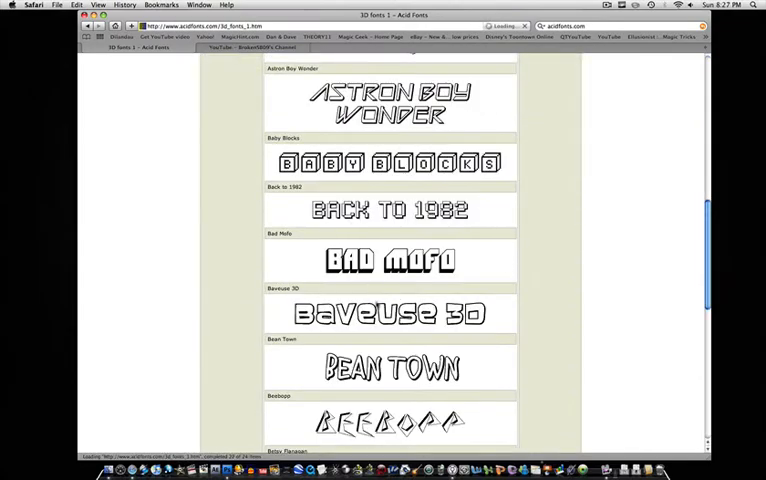
{"action": "scroll", "coordinate": [385, 280], "scroll_direction": "down", "scroll_amount": 5}
{"action": "scroll", "coordinate": [385, 300], "scroll_direction": "down", "scroll_amount": 5}
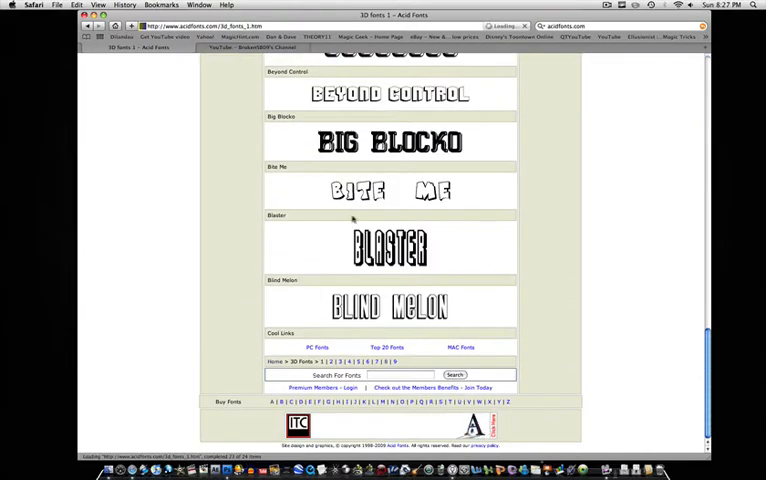
{"action": "scroll", "coordinate": [388, 300], "scroll_direction": "up", "scroll_amount": 5}
{"action": "scroll", "coordinate": [388, 300], "scroll_direction": "up", "scroll_amount": 5}
{"action": "scroll", "coordinate": [420, 280], "scroll_direction": "up", "scroll_amount": 5}
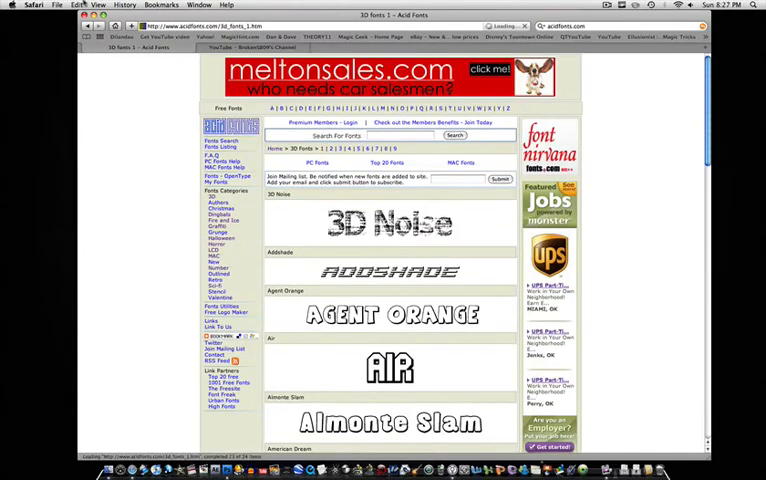
{"action": "key", "text": "super+shift+w"}
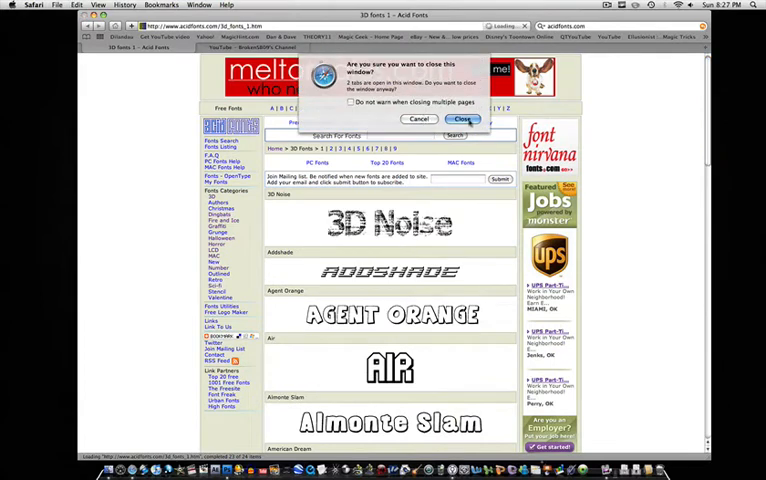
{"action": "left_click", "coordinate": [462, 116]}
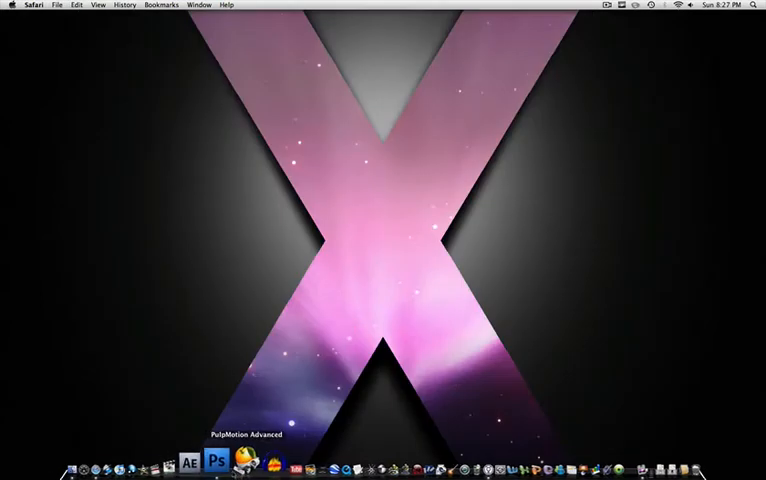
Step: Set the right column's font to Bad Mofo, replace its text with pasted text and commit it
{"action": "left_click", "coordinate": [227, 462]}
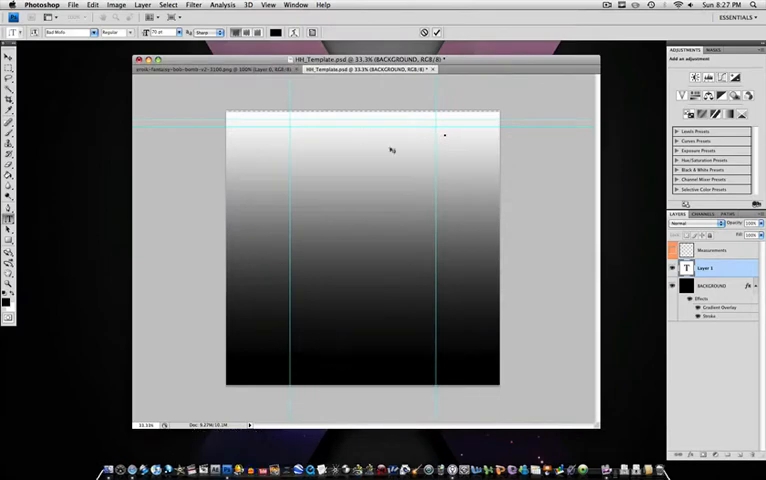
{"action": "left_click", "coordinate": [94, 32]}
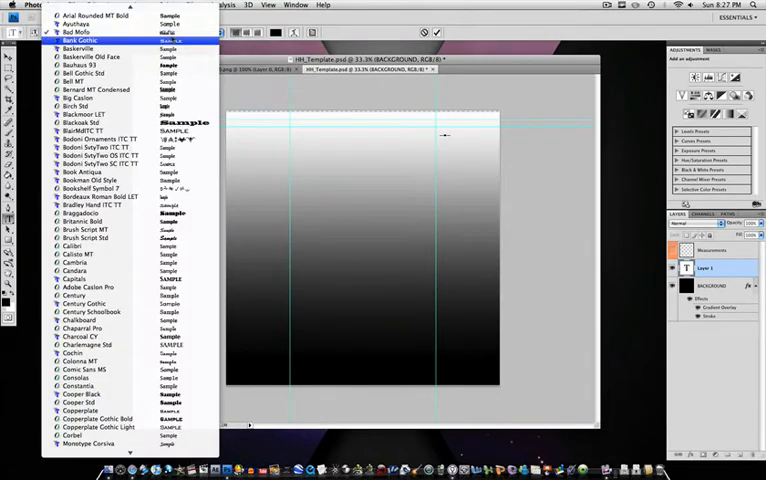
{"action": "left_click", "coordinate": [78, 31]}
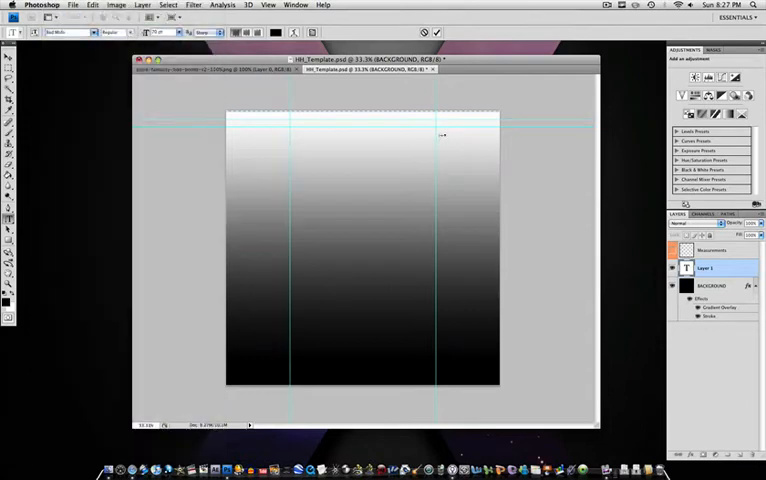
{"action": "type", "text": "LOGO"}
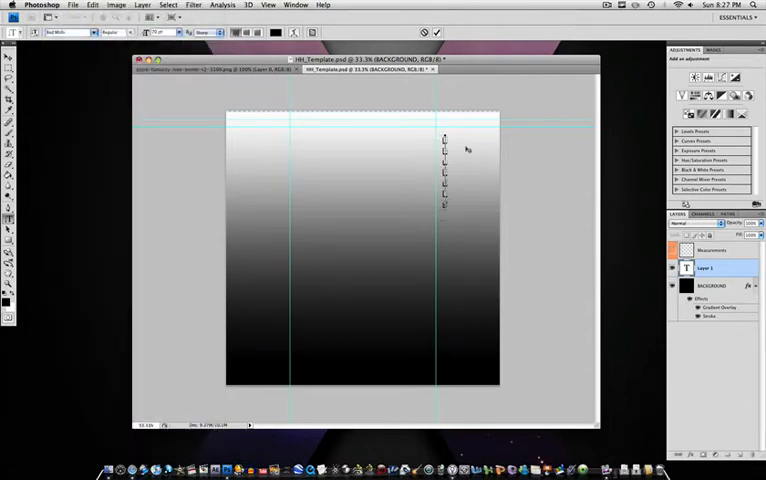
{"action": "type", "text": "S"}
{"action": "key", "text": "ctrl+a"}
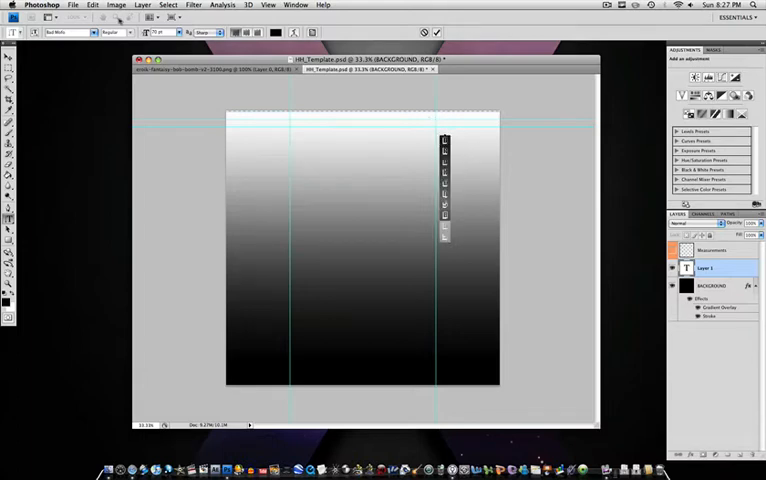
{"action": "key", "text": "BackSpace"}
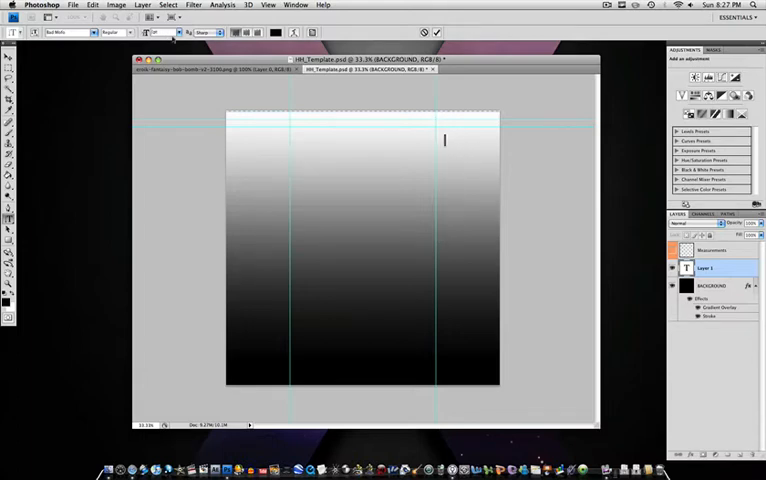
{"action": "key", "text": "ctrl+v"}
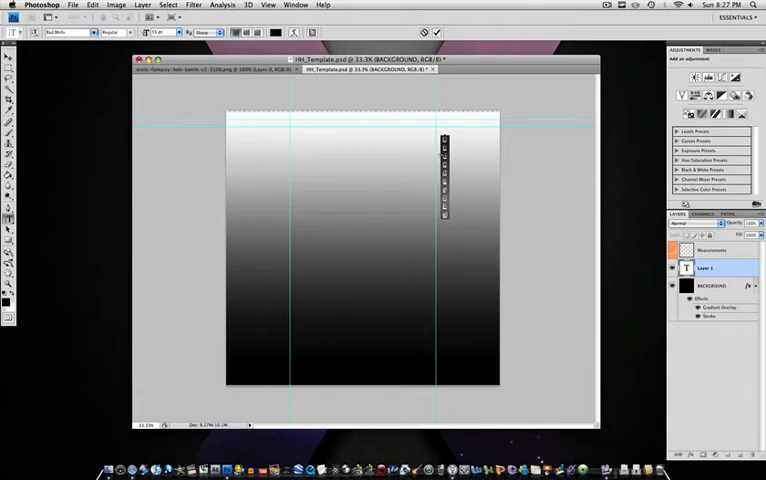
{"action": "left_click", "coordinate": [456, 250]}
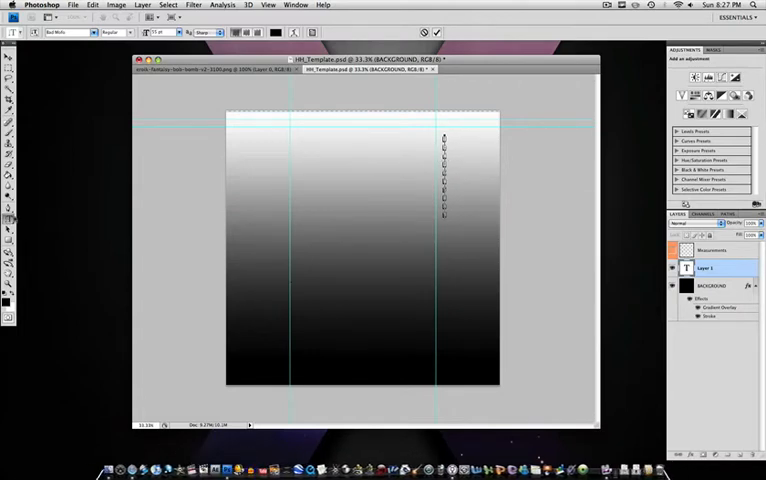
Step: Add a second, smaller vertical text column near the left guide and nudge it right
{"action": "left_click", "coordinate": [8, 58]}
{"action": "key", "text": "t"}
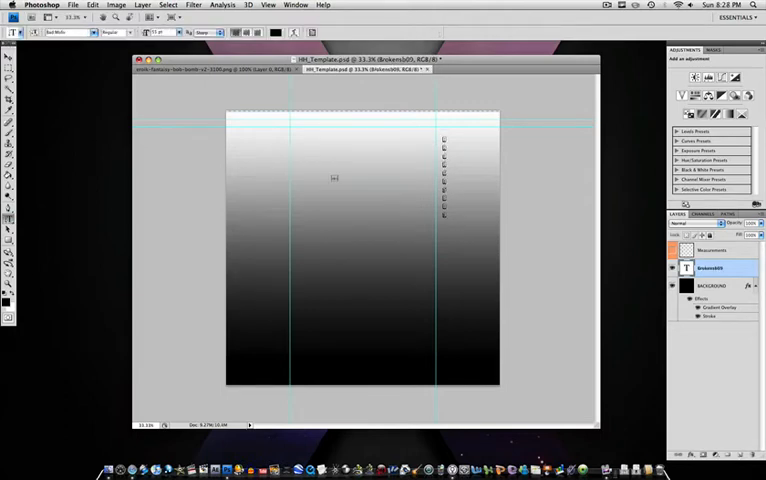
{"action": "left_click", "coordinate": [280, 137]}
{"action": "type", "text": "L"}
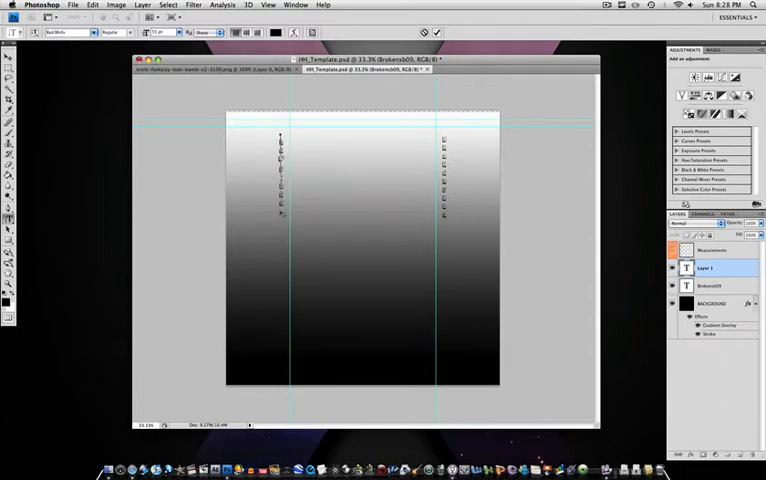
{"action": "type", "text": "E"}
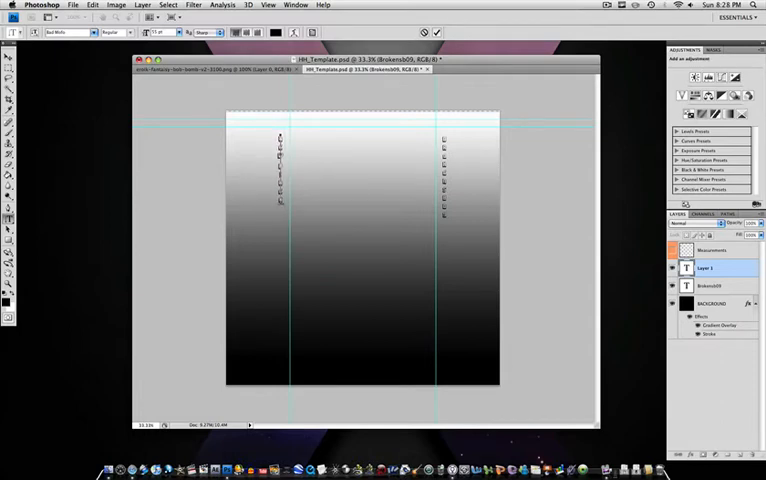
{"action": "key", "text": "super+a"}
{"action": "left_click", "coordinate": [170, 33]}
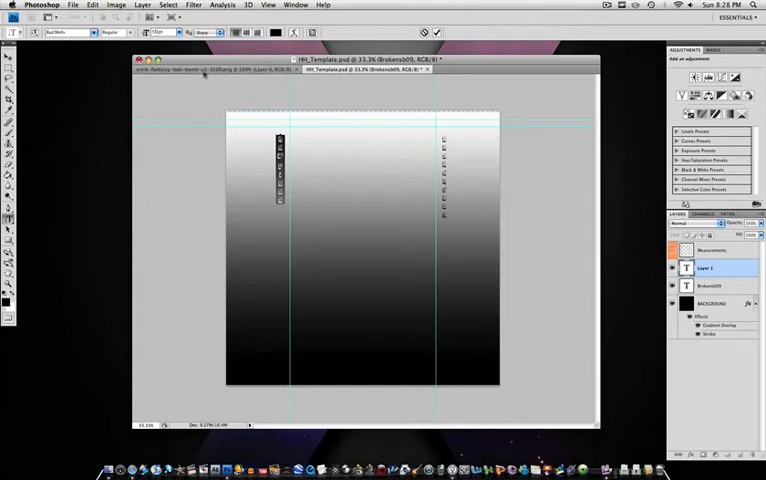
{"action": "left_click", "coordinate": [120, 40]}
{"action": "key", "text": "super+Return"}
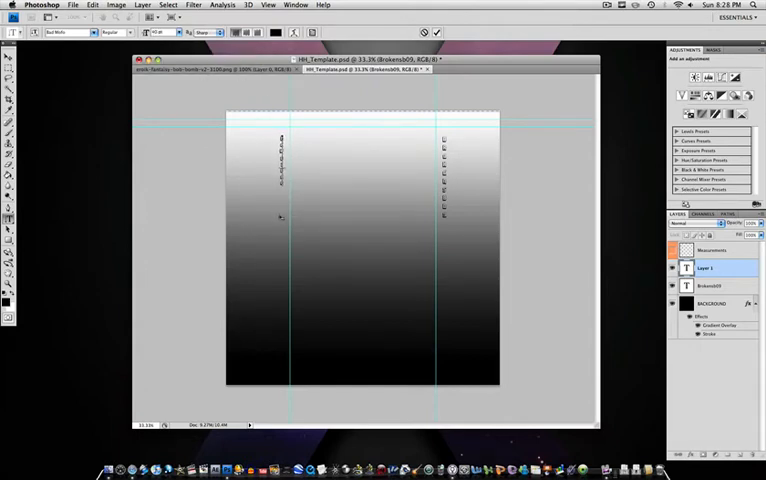
{"action": "left_click_drag", "start_coordinate": [279, 215], "coordinate": [283, 218]}
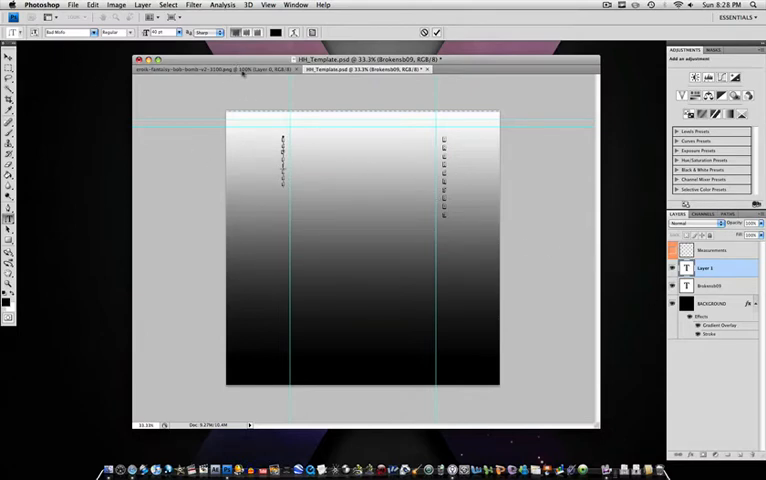
Step: Commit the text, switch to the Bob-omb image and select the bomb with the Magic Wand
{"action": "left_click", "coordinate": [72, 5]}
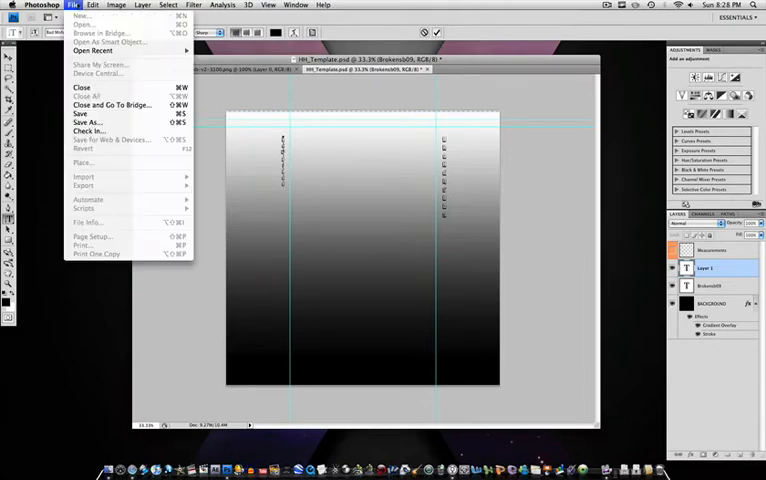
{"action": "left_click", "coordinate": [185, 58]}
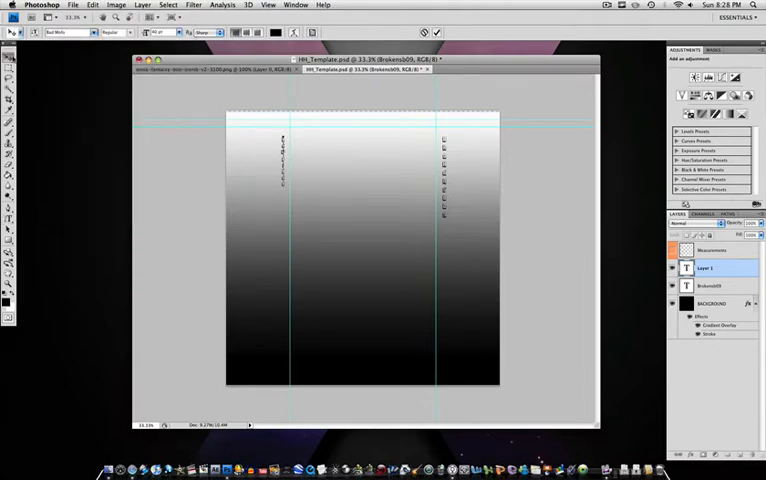
{"action": "key", "text": "v"}
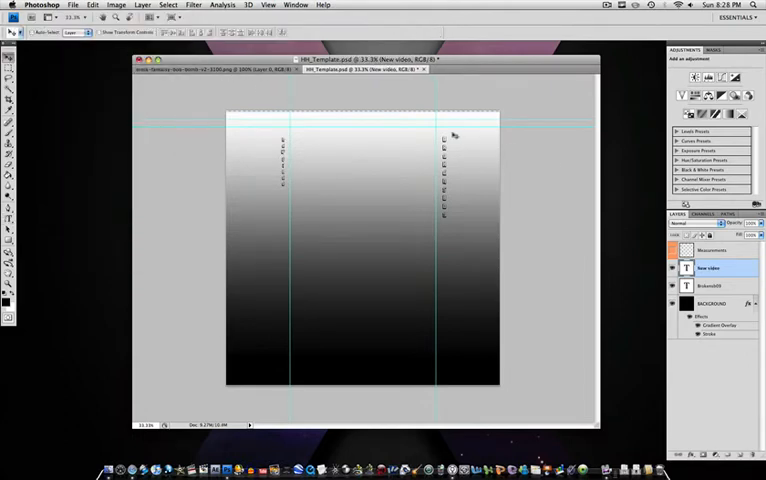
{"action": "left_click", "coordinate": [185, 69]}
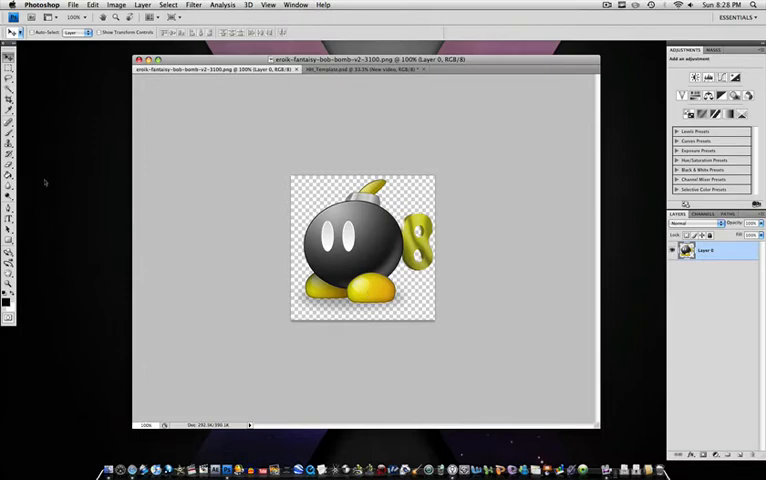
{"action": "left_click", "coordinate": [8, 88]}
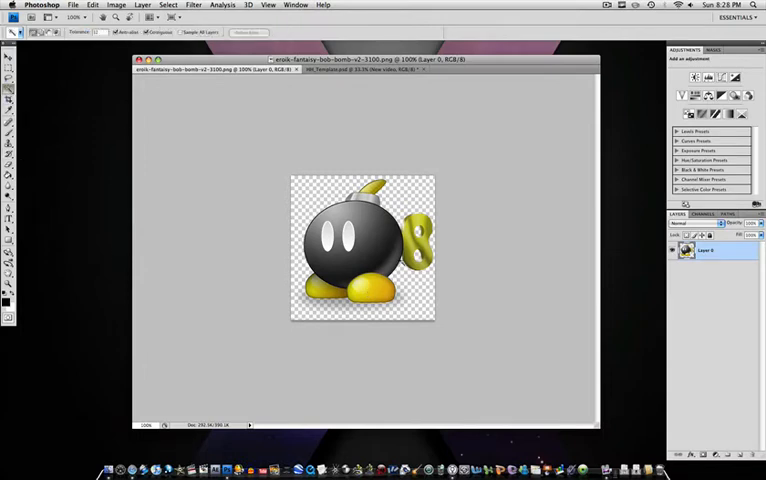
{"action": "left_click", "coordinate": [319, 200]}
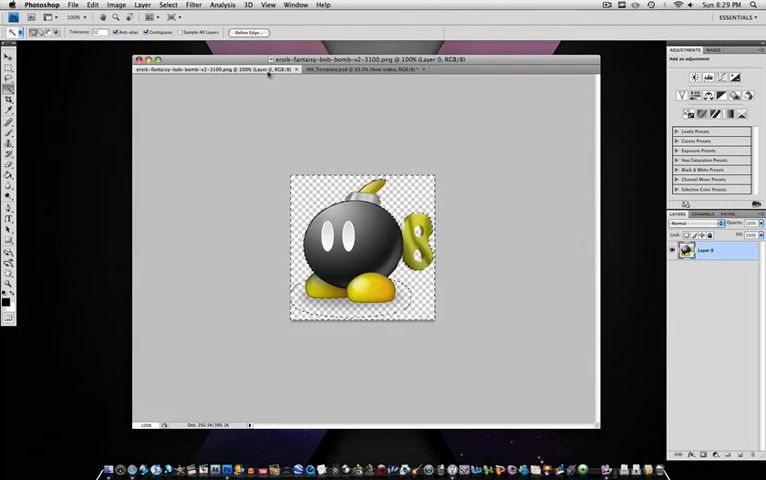
Step: Float the Bob-omb document in its own window beside the HH_Template document
{"action": "left_click_drag", "start_coordinate": [268, 72], "coordinate": [466, 118]}
{"action": "mouse_move", "coordinate": [355, 110]}
{"action": "left_mouse_down"}
{"action": "mouse_move", "coordinate": [245, 53]}
{"action": "mouse_move", "coordinate": [228, 63]}
{"action": "left_mouse_up"}
{"action": "left_click_drag", "start_coordinate": [580, 90], "coordinate": [530, 73]}
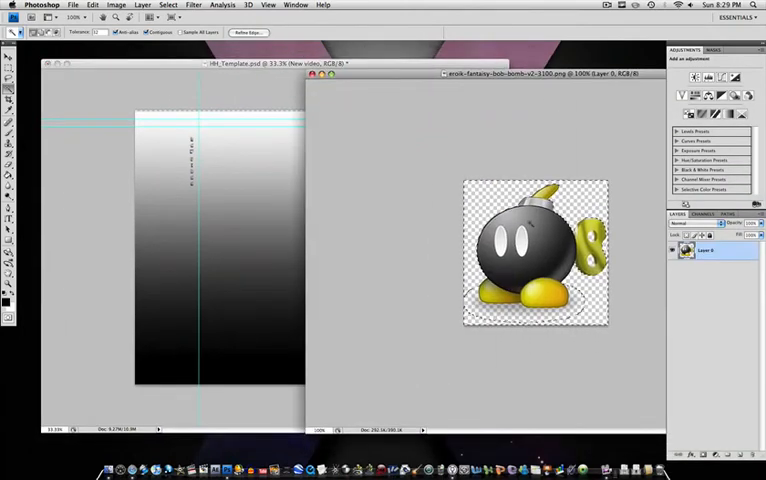
Step: Copy the Bob-omb into HH_Template with the Move tool and place it mid-canvas
{"action": "key", "text": "v"}
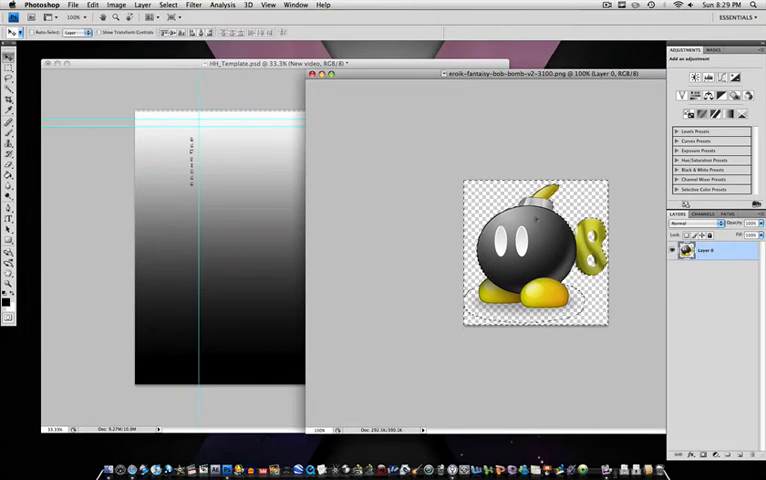
{"action": "left_click_drag", "start_coordinate": [541, 220], "coordinate": [202, 183]}
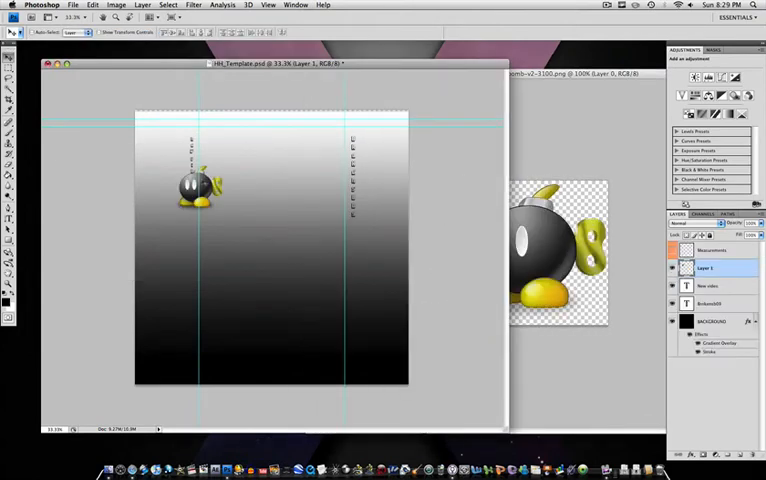
{"action": "left_click", "coordinate": [548, 73]}
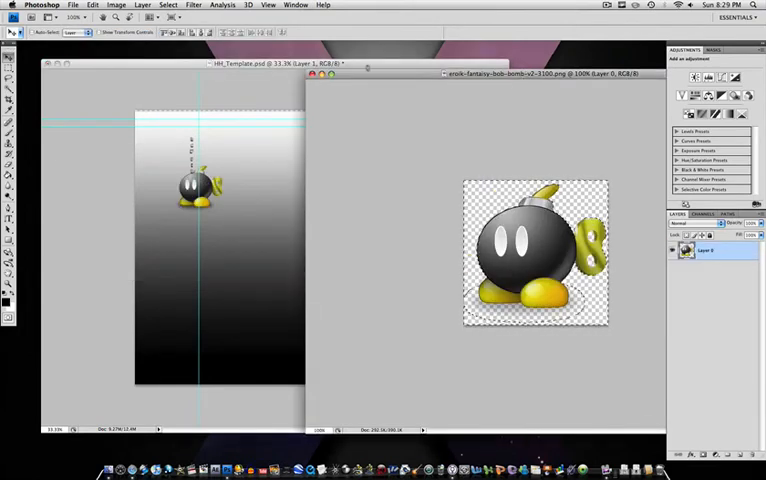
{"action": "left_click_drag", "start_coordinate": [548, 73], "coordinate": [509, 80]}
{"action": "left_click", "coordinate": [356, 63]}
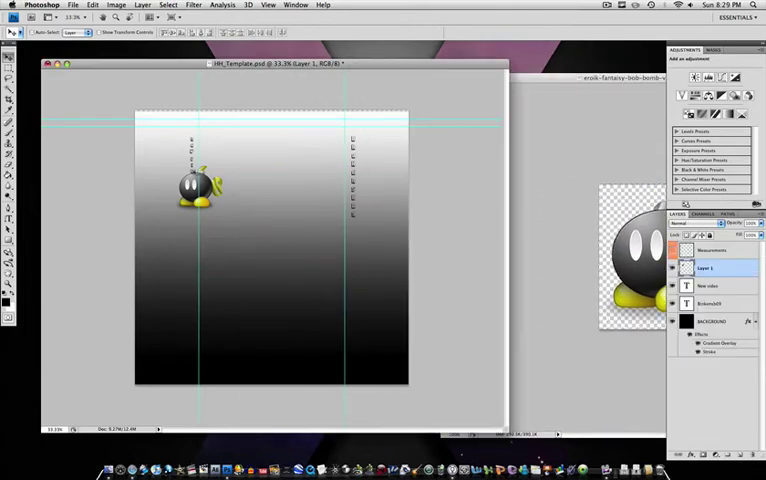
{"action": "left_click_drag", "start_coordinate": [208, 186], "coordinate": [290, 255]}
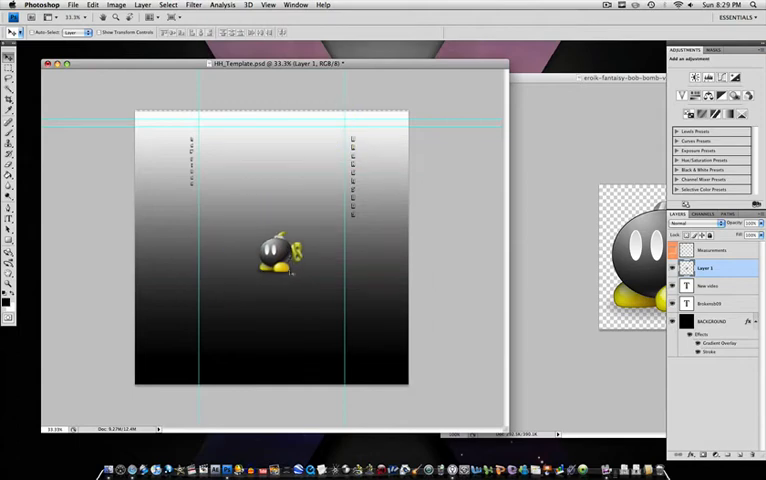
Step: Shrink the Bob-omb to a small icon with Free Transform and apply the new size
{"action": "key", "text": "super+t"}
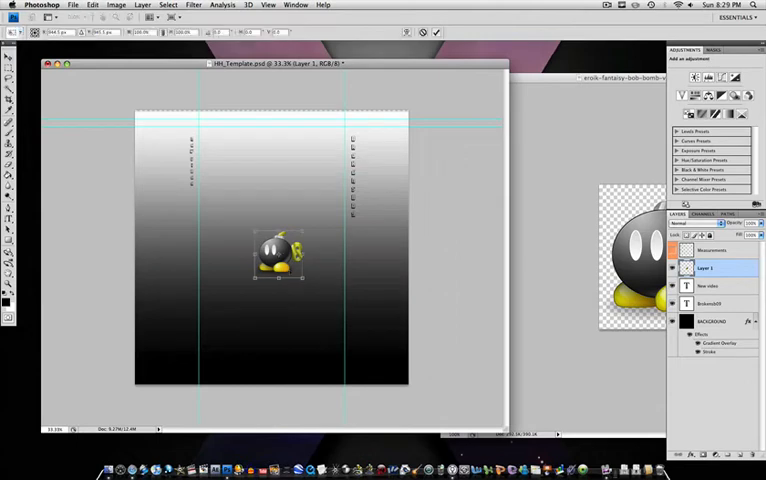
{"action": "left_click_drag", "start_coordinate": [304, 277], "coordinate": [272, 250]}
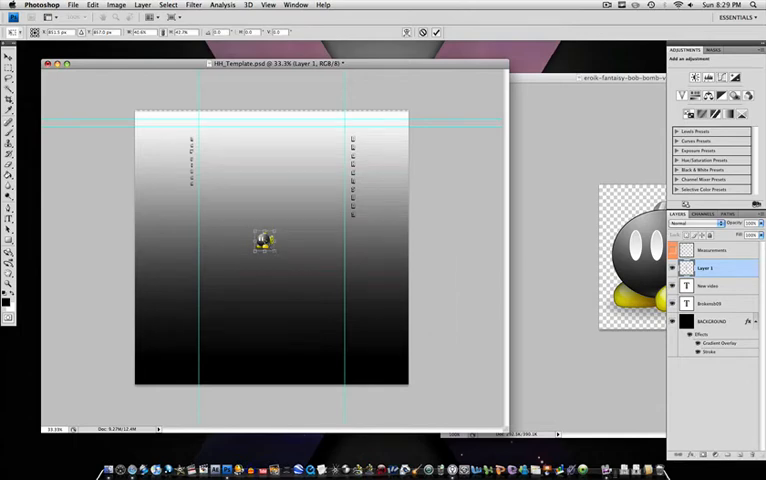
{"action": "left_click_drag", "start_coordinate": [268, 240], "coordinate": [262, 238]}
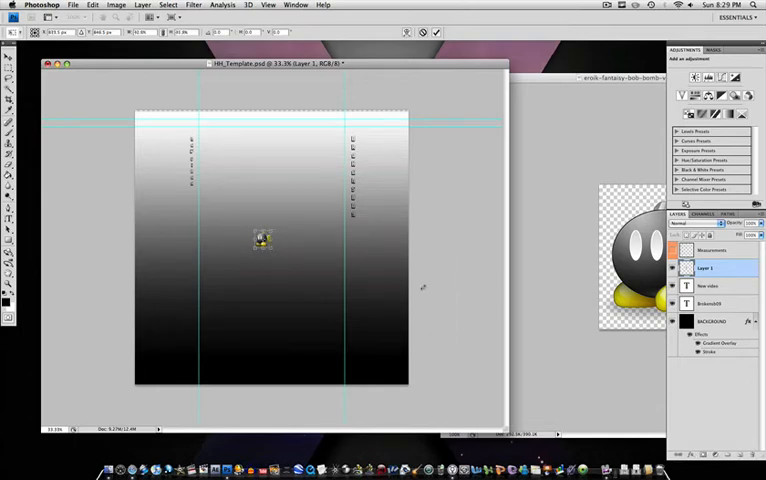
{"action": "key", "text": "Return"}
Step: Perch the Bob-omb atop the right-hand text column, nudging it into place
{"action": "left_click_drag", "start_coordinate": [263, 238], "coordinate": [353, 128]}
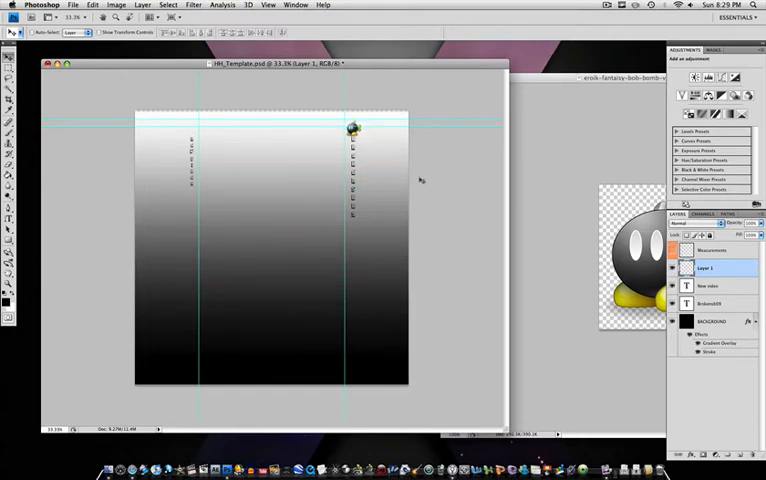
{"action": "mouse_move", "coordinate": [353, 128]}
{"action": "left_mouse_down"}
{"action": "mouse_move", "coordinate": [366, 203]}
{"action": "mouse_move", "coordinate": [356, 127]}
{"action": "left_mouse_up"}
{"action": "key", "text": "Left"}
{"action": "key", "text": "Left"}
{"action": "key", "text": "Right"}
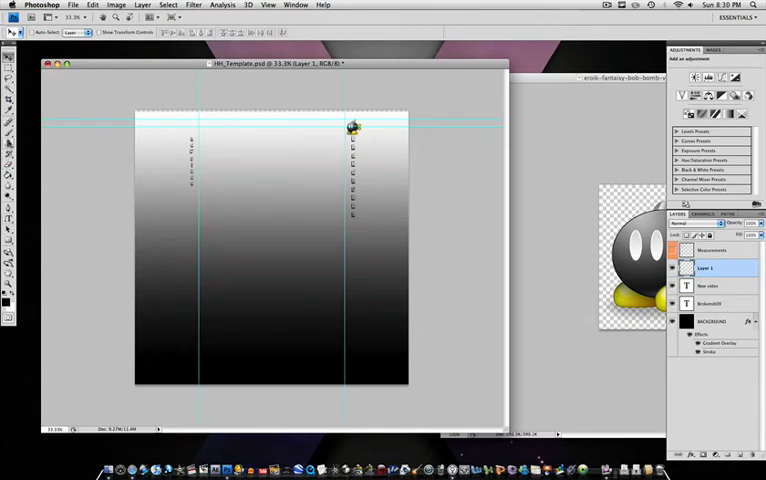
Step: Stamp a black curled brush mark beside the left vertical text with a custom preset
{"action": "left_click", "coordinate": [6, 82]}
{"action": "left_click", "coordinate": [36, 32]}
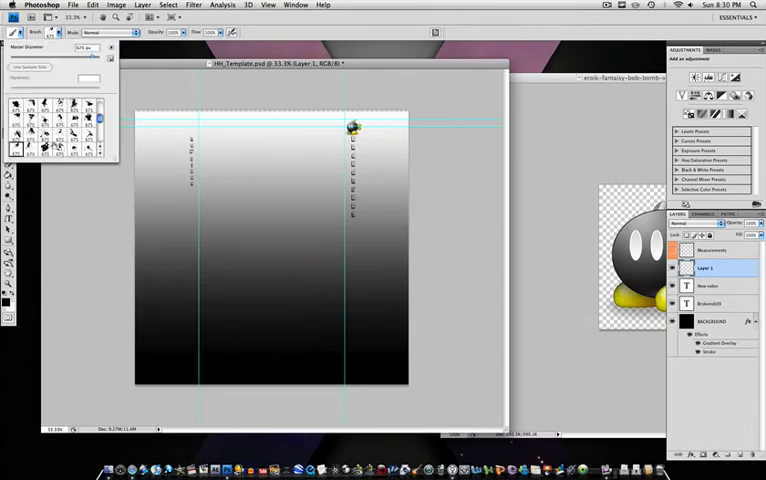
{"action": "key", "text": "F12"}
{"action": "key", "text": "F12"}
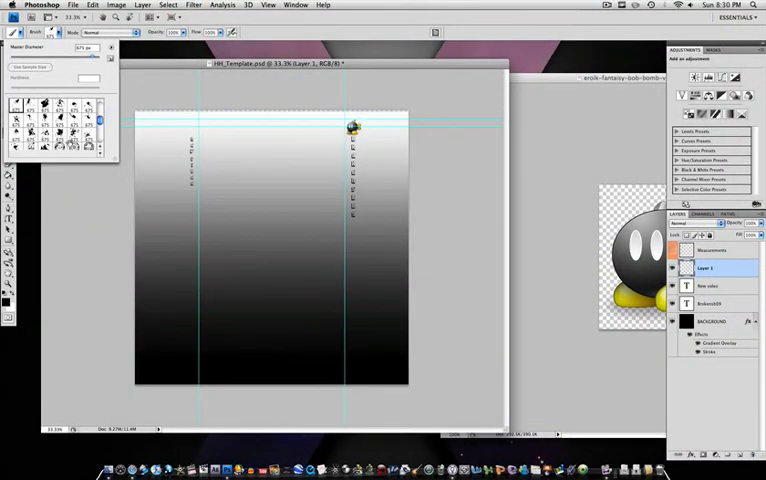
{"action": "scroll", "coordinate": [55, 125], "scroll_direction": "down", "scroll_amount": 3}
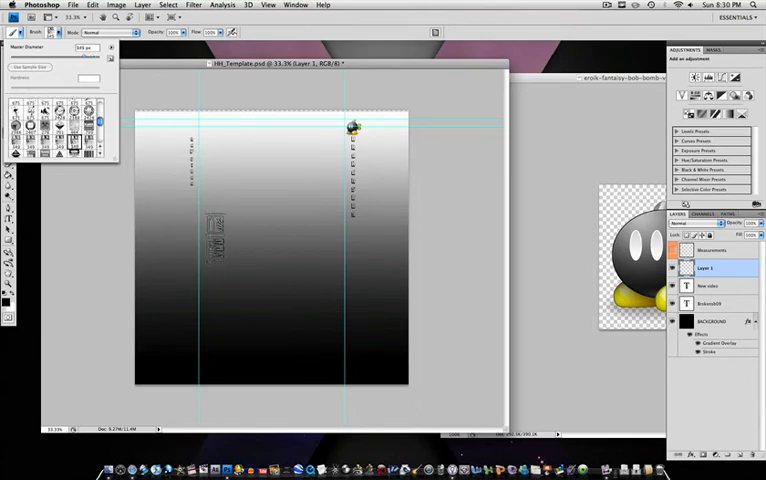
{"action": "scroll", "coordinate": [55, 125], "scroll_direction": "down", "scroll_amount": 3}
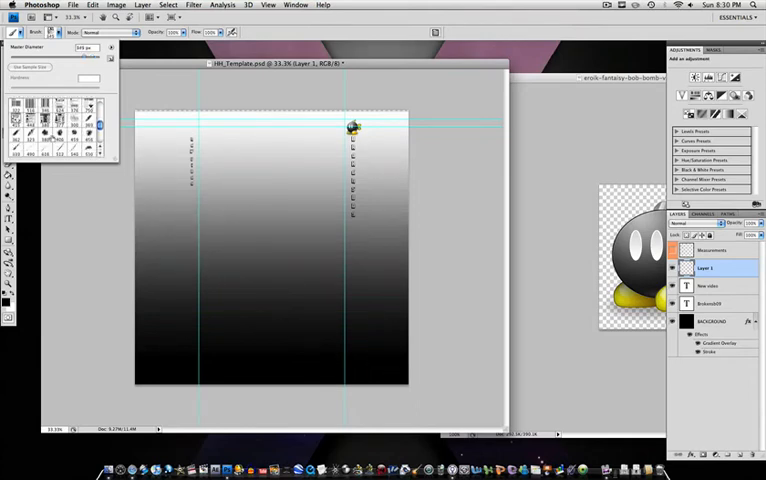
{"action": "scroll", "coordinate": [55, 125], "scroll_direction": "up", "scroll_amount": 5}
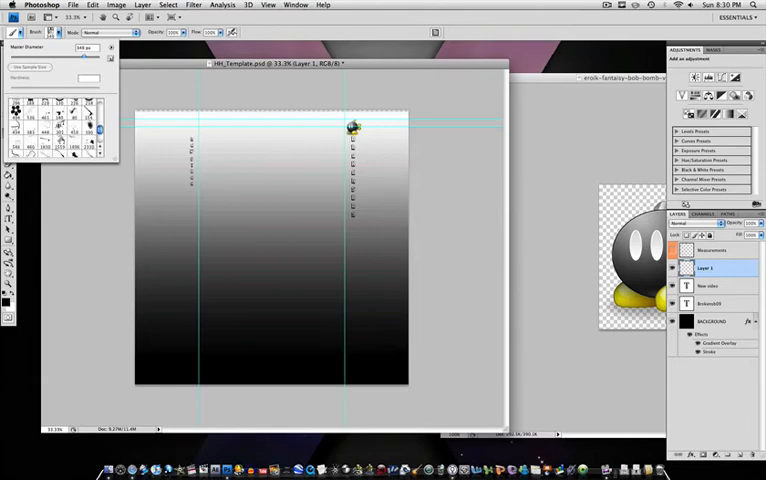
{"action": "scroll", "coordinate": [60, 115], "scroll_direction": "down", "scroll_amount": 3}
{"action": "scroll", "coordinate": [60, 115], "scroll_direction": "down", "scroll_amount": 3}
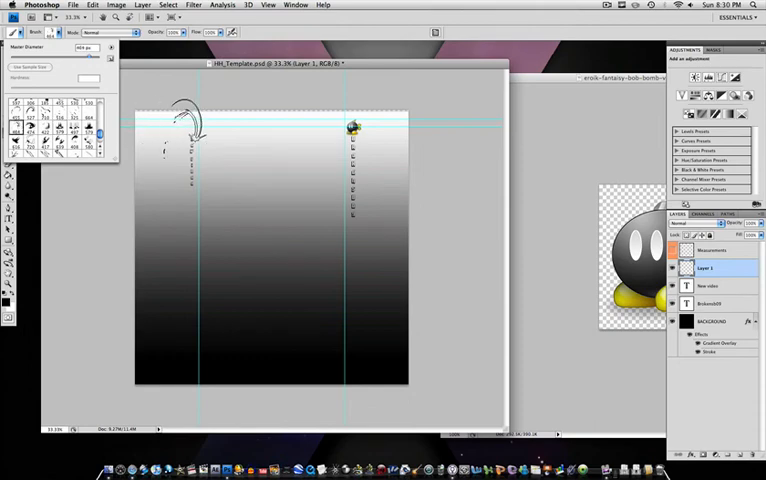
{"action": "left_click", "coordinate": [195, 128]}
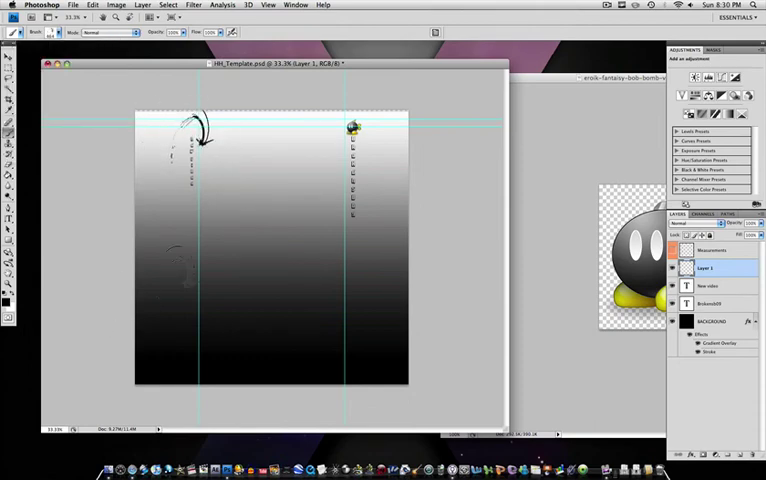
Step: Stamp a faint grey circle near the top, then choose a splatter brush tip
{"action": "left_click", "coordinate": [42, 32]}
{"action": "scroll", "coordinate": [55, 125], "scroll_direction": "down", "scroll_amount": 2}
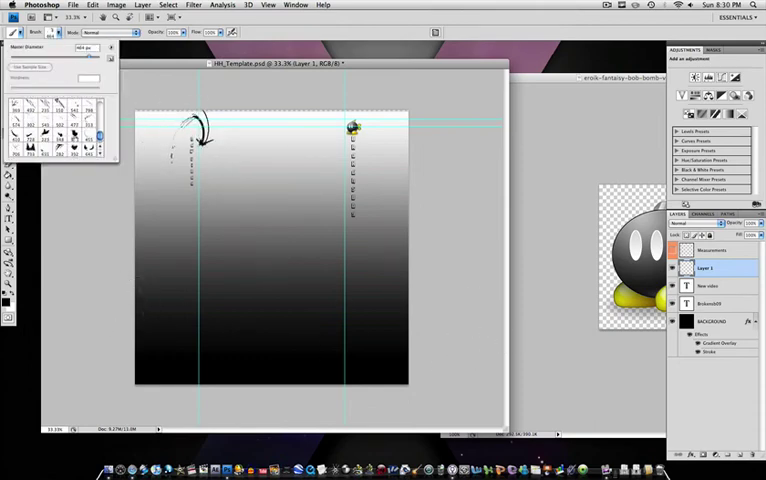
{"action": "left_click", "coordinate": [260, 160]}
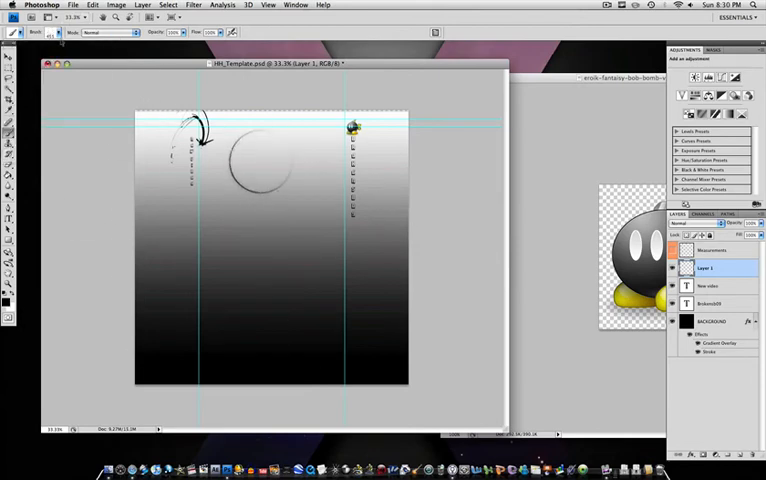
{"action": "left_click", "coordinate": [58, 33]}
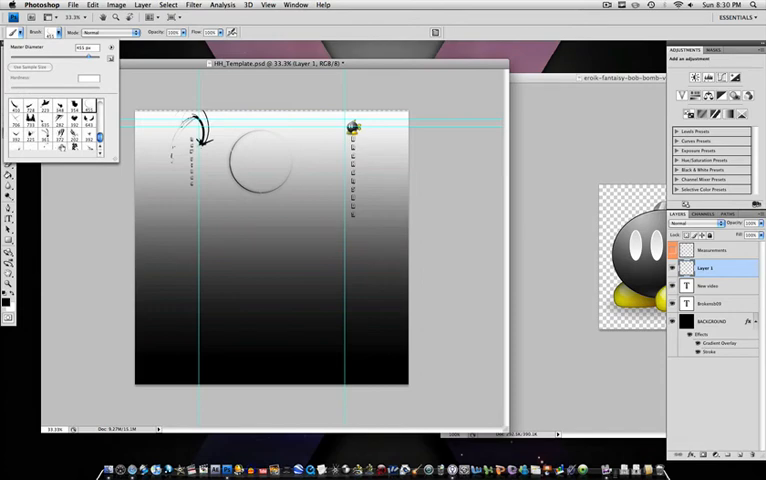
{"action": "left_click", "coordinate": [88, 137]}
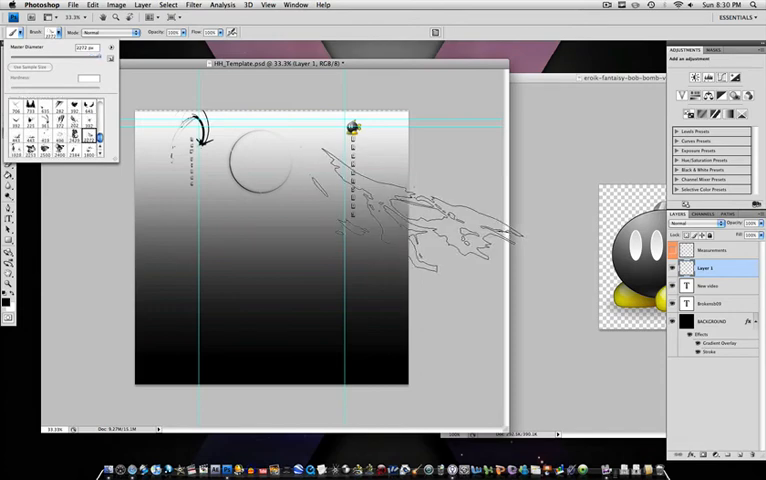
Step: Paint dark smoky splatter strokes across the middle of the banner
{"action": "left_click", "coordinate": [200, 245]}
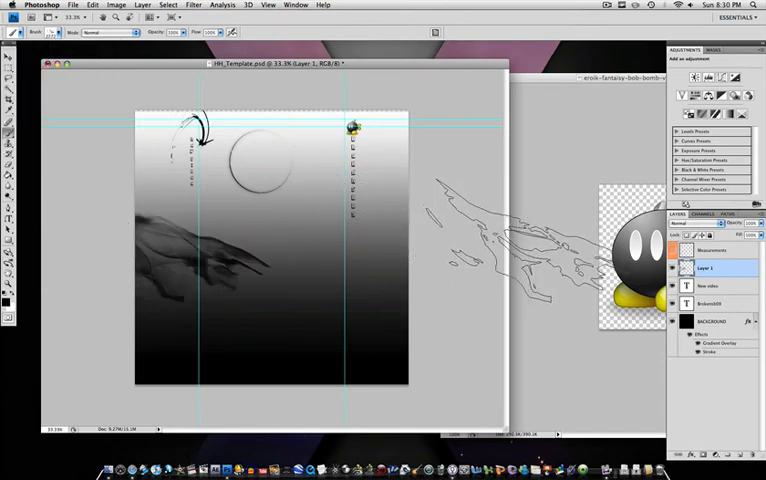
{"action": "left_click", "coordinate": [360, 255]}
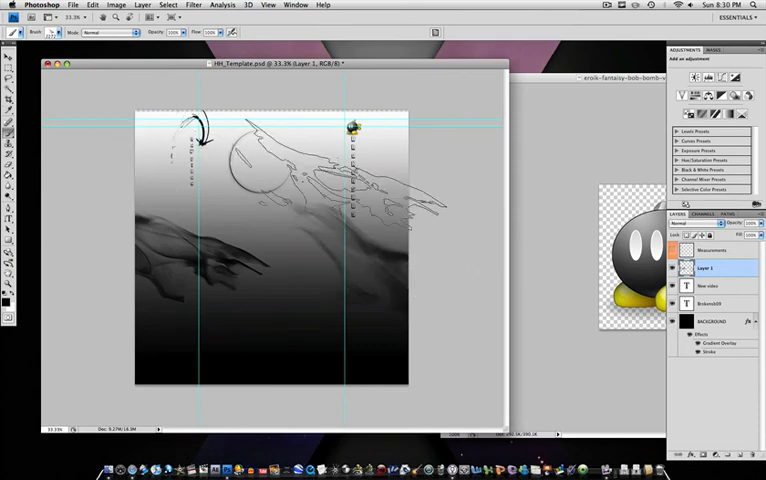
{"action": "left_click", "coordinate": [300, 215]}
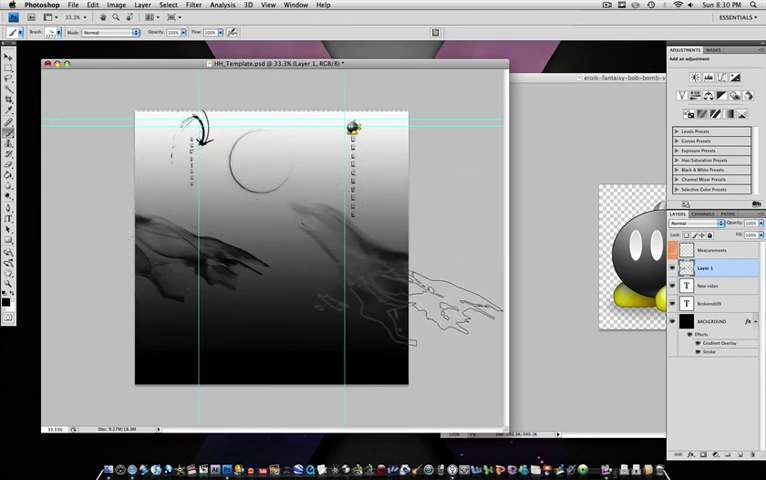
{"action": "left_click", "coordinate": [527, 81]}
{"action": "left_click", "coordinate": [360, 95]}
{"action": "left_click_drag", "start_coordinate": [236, 63], "coordinate": [297, 51]}
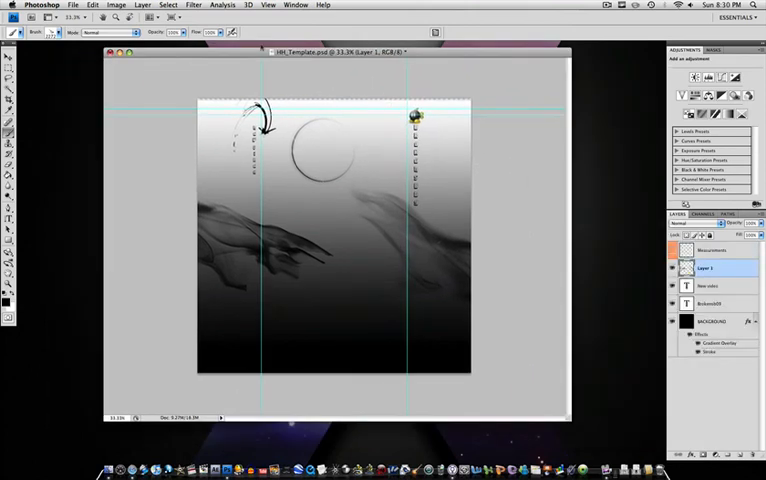
Step: Start saving the banner under a new name via File > Save As
{"action": "left_click", "coordinate": [73, 5]}
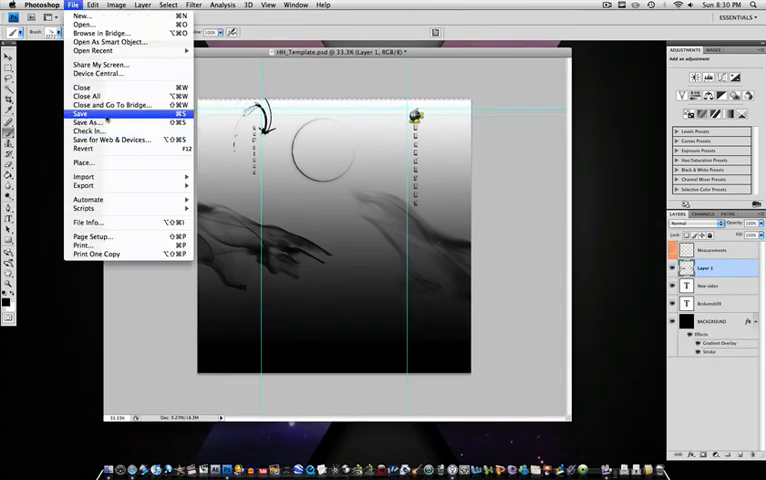
{"action": "left_click", "coordinate": [313, 53]}
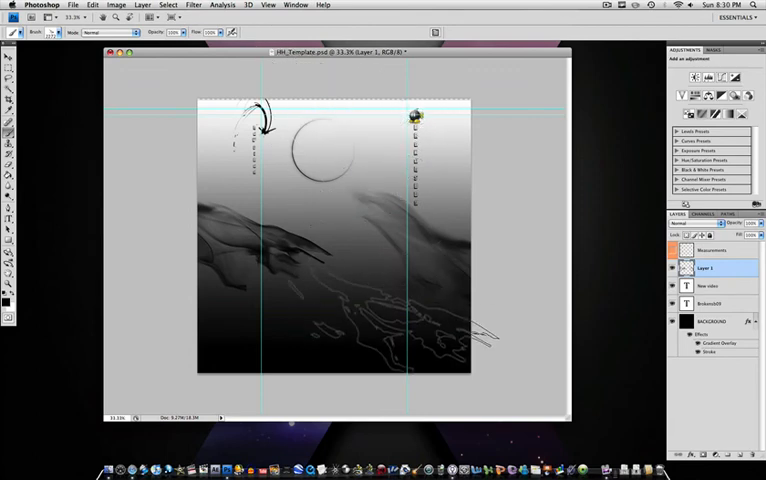
{"action": "left_click", "coordinate": [73, 5]}
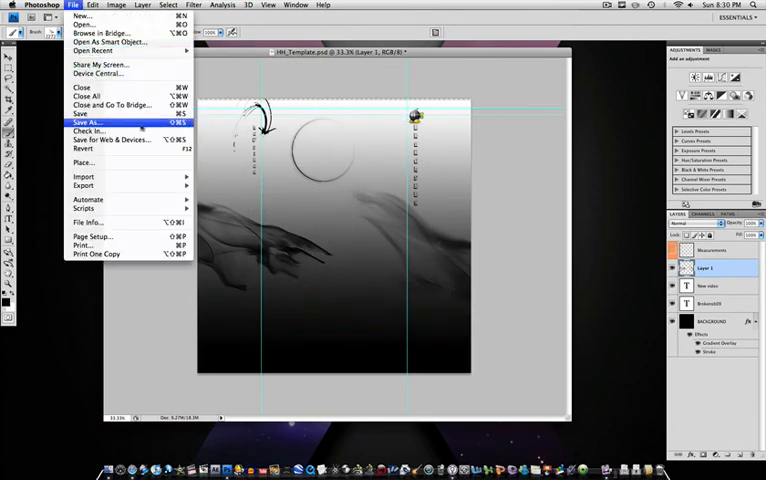
{"action": "left_click", "coordinate": [88, 121]}
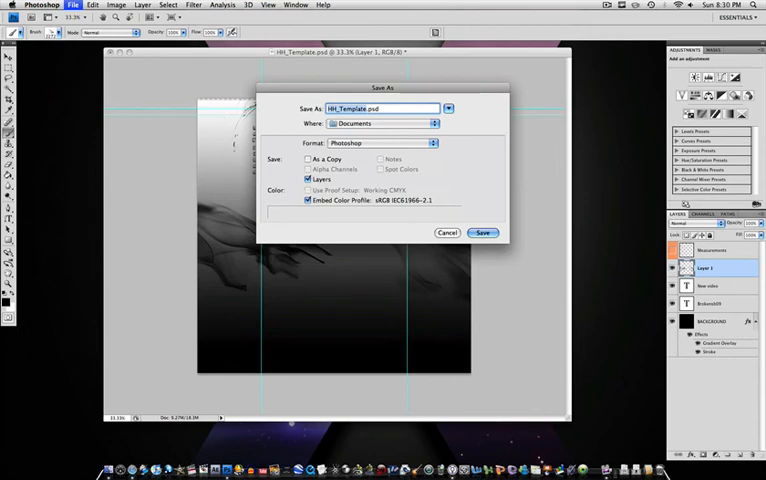
{"action": "type", "text": "BSBB"}
{"action": "type", "text": "C"}
Step: Save the copy as BSBBG.jpg in JPEG format to Documents
{"action": "left_click", "coordinate": [355, 143]}
{"action": "left_click", "coordinate": [365, 198]}
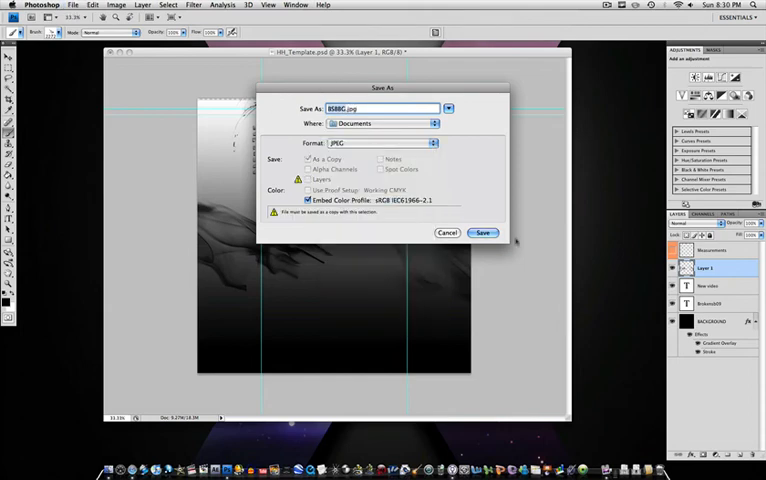
{"action": "left_click", "coordinate": [483, 232]}
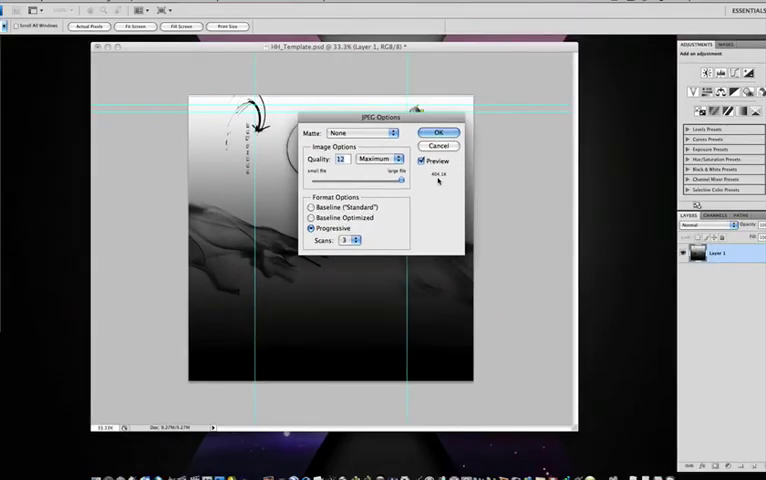
Step: Compare JPEG quality levels, settle on 11 (Maximum) and finish the export
{"action": "left_click_drag", "start_coordinate": [373, 180], "coordinate": [260, 180]}
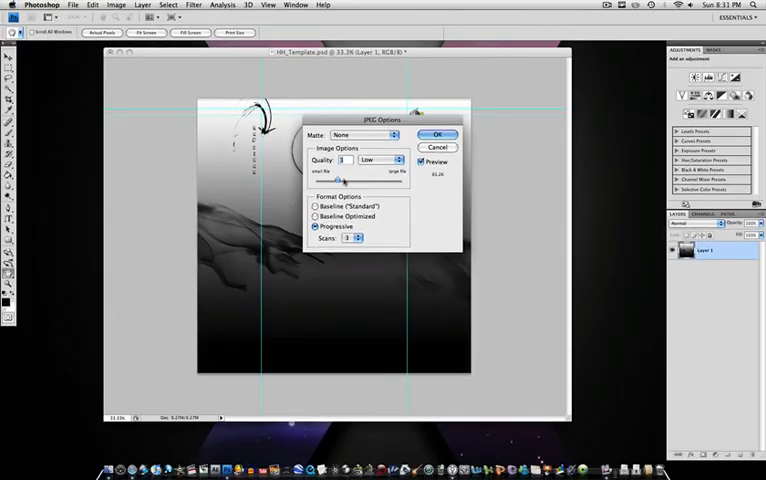
{"action": "left_click_drag", "start_coordinate": [340, 181], "coordinate": [392, 181]}
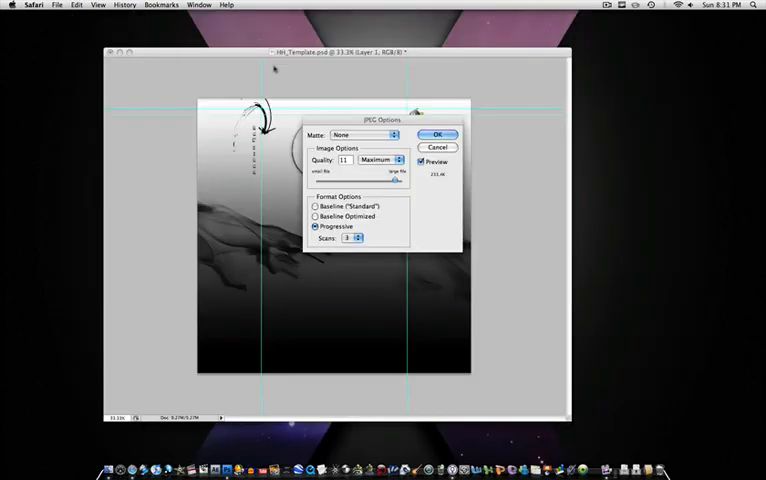
{"action": "left_click", "coordinate": [283, 57]}
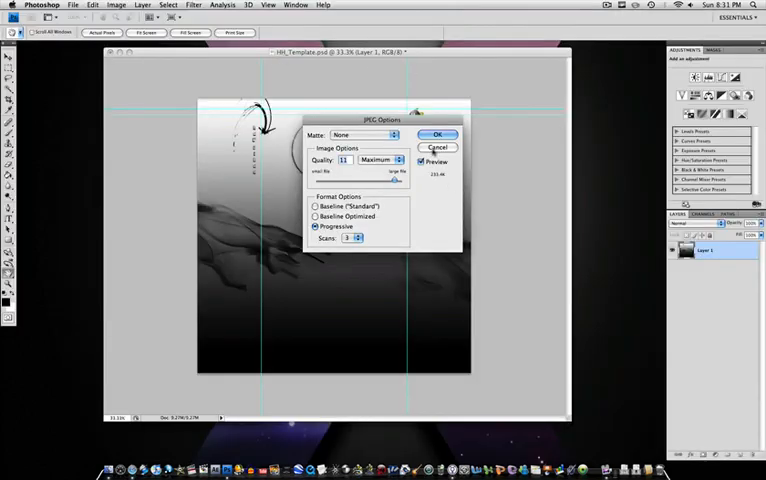
{"action": "left_click", "coordinate": [437, 147]}
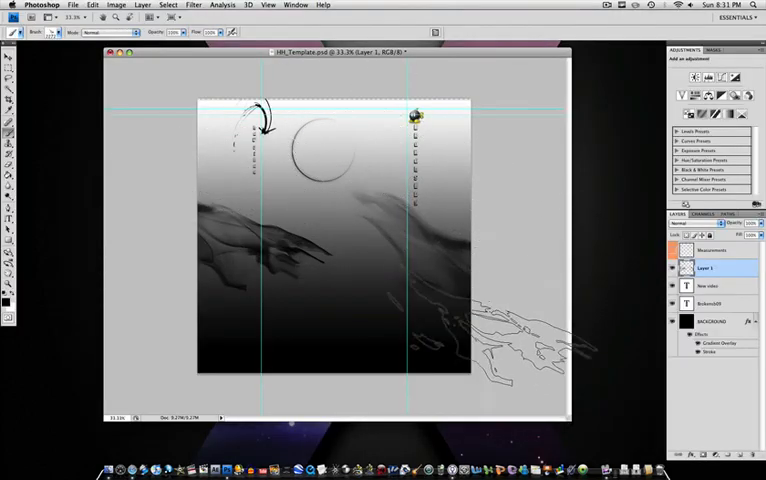